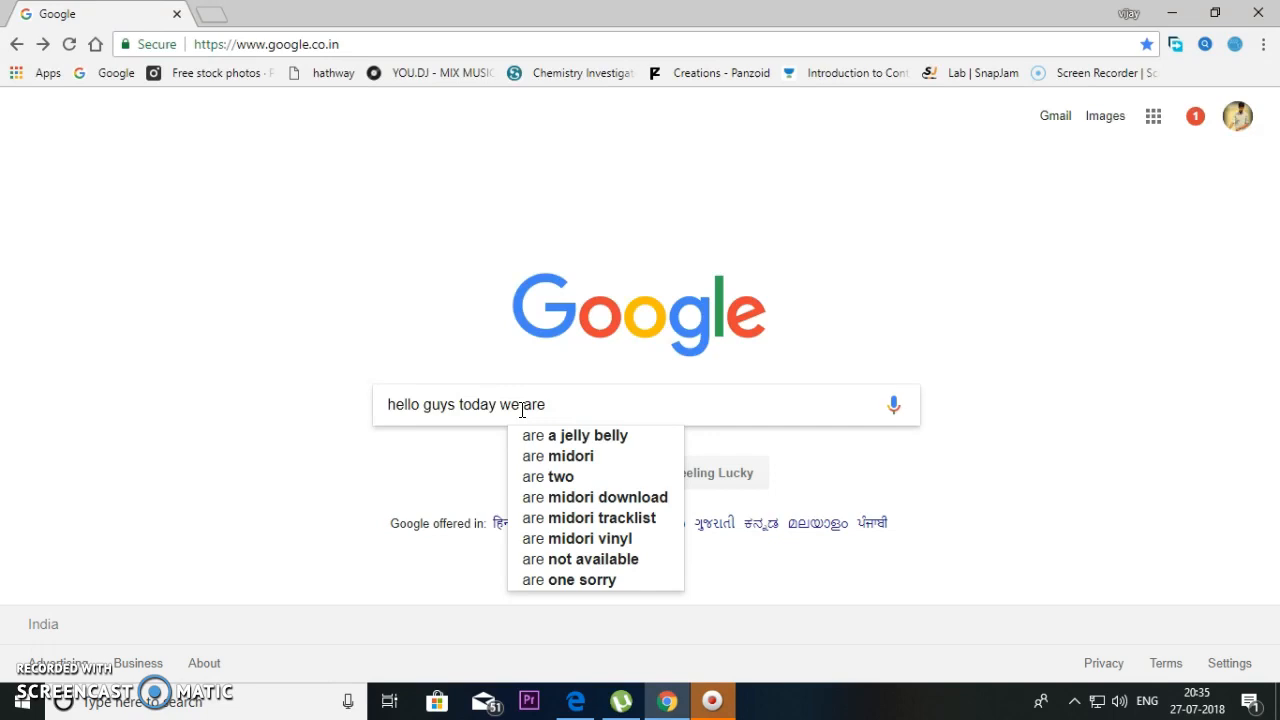
- Search Google for 'download mysql for windows' by picking the earlier search from the suggestions
{"action": "type", "text": "how to down"}
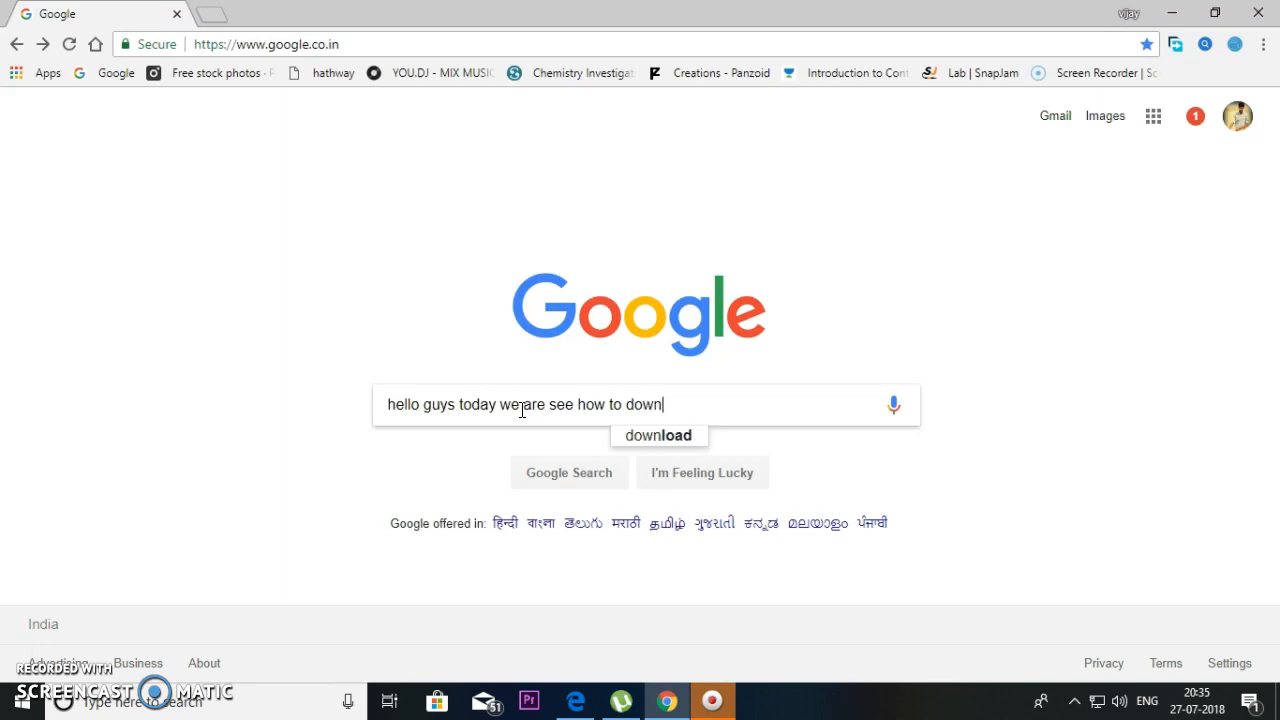
{"action": "type", "text": "my"}
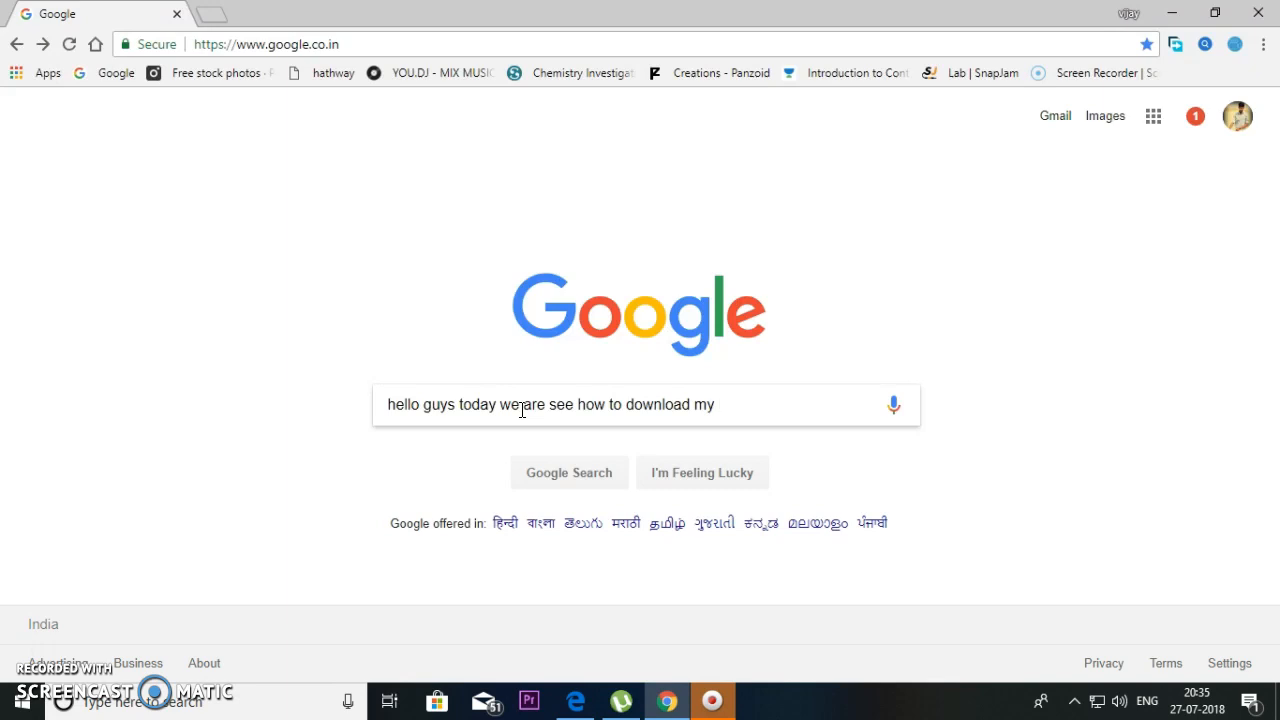
{"action": "type", "text": " SQL"}
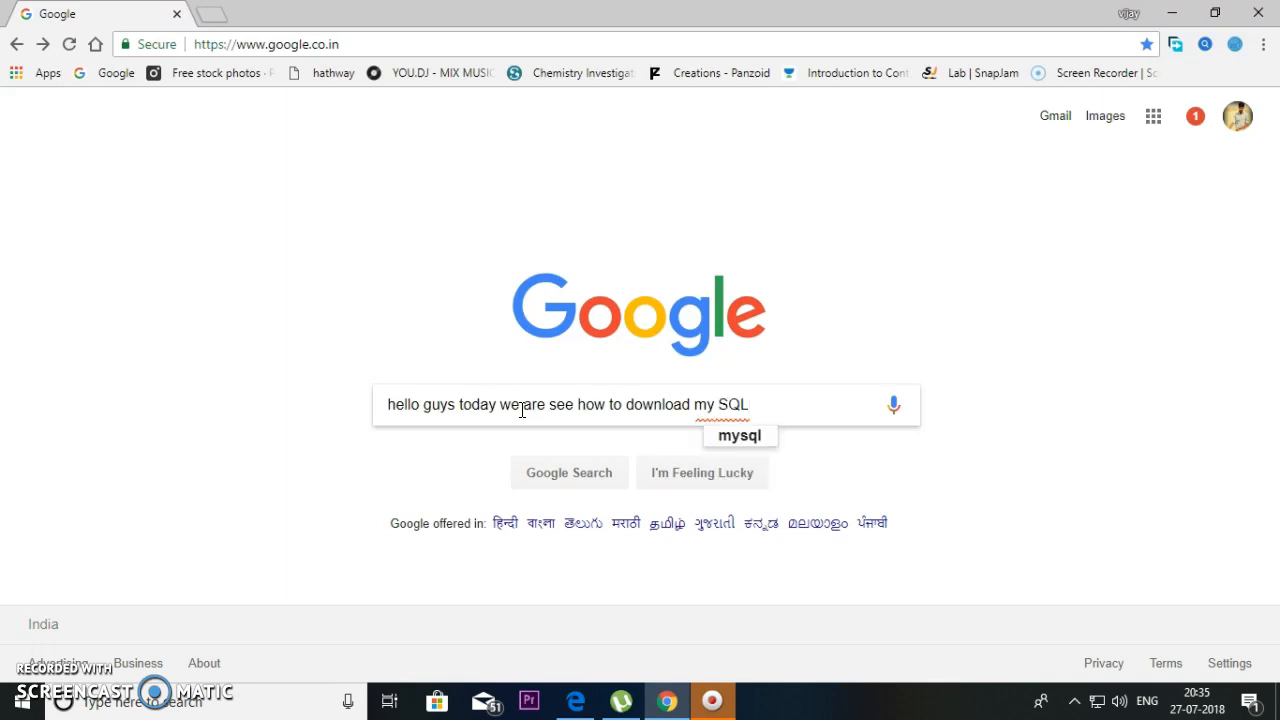
{"action": "key", "text": "BackSpace"}
{"action": "key", "text": "BackSpace"}
{"action": "key", "text": "BackSpace"}
{"action": "key", "text": "BackSpace"}
{"action": "key", "text": "BackSpace"}
{"action": "key", "text": "BackSpace"}
{"action": "key", "text": "BackSpace"}
{"action": "key", "text": "BackSpace"}
{"action": "key", "text": "BackSpace"}
{"action": "key", "text": "BackSpace"}
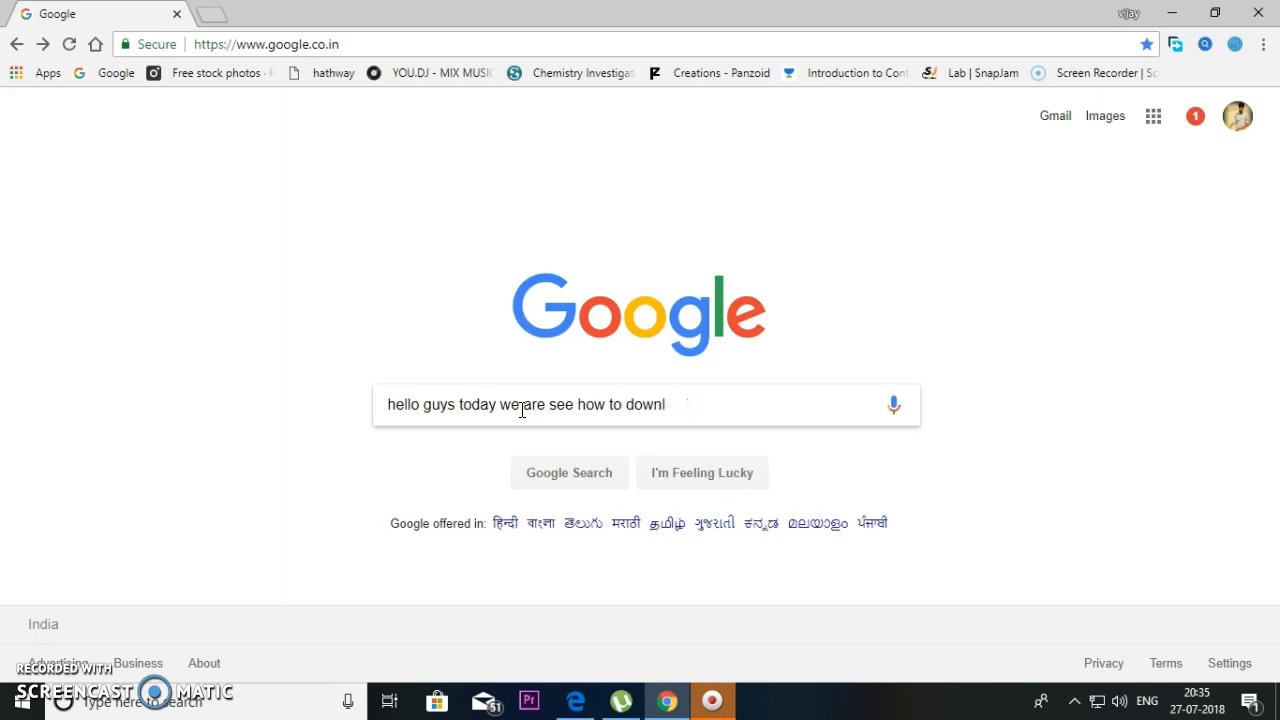
{"action": "key", "text": "BackSpace"}
{"action": "key", "text": "BackSpace"}
{"action": "key", "text": "BackSpace"}
{"action": "key", "text": "BackSpace"}
{"action": "key", "text": "BackSpace"}
{"action": "key", "text": "BackSpace"}
{"action": "key", "text": "BackSpace"}
{"action": "key", "text": "BackSpace"}
{"action": "key", "text": "BackSpace"}
{"action": "key", "text": "BackSpace"}
{"action": "key", "text": "BackSpace"}
{"action": "key", "text": "BackSpace"}
{"action": "key", "text": "BackSpace"}
{"action": "key", "text": "BackSpace"}
{"action": "key", "text": "BackSpace"}
{"action": "key", "text": "BackSpace"}
{"action": "key", "text": "BackSpace"}
{"action": "key", "text": "BackSpace"}
{"action": "key", "text": "BackSpace"}
{"action": "key", "text": "BackSpace"}
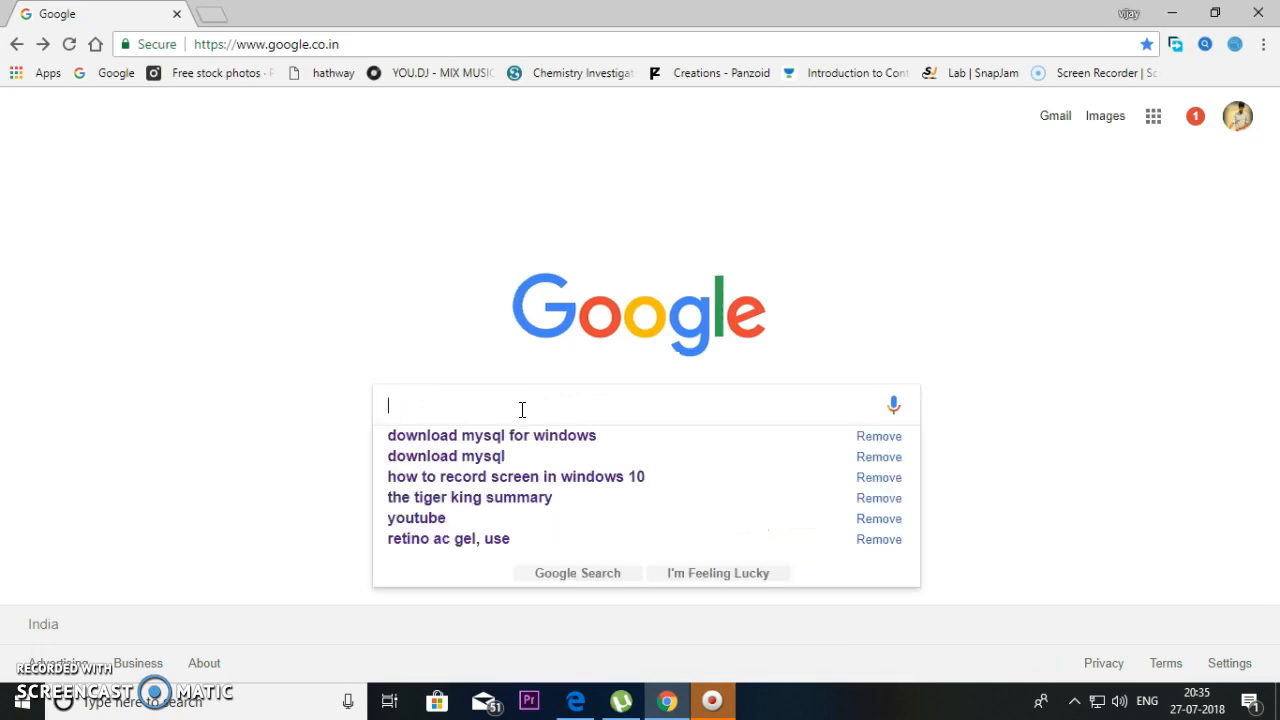
{"action": "key", "text": "Down"}
{"action": "key", "text": "Return"}
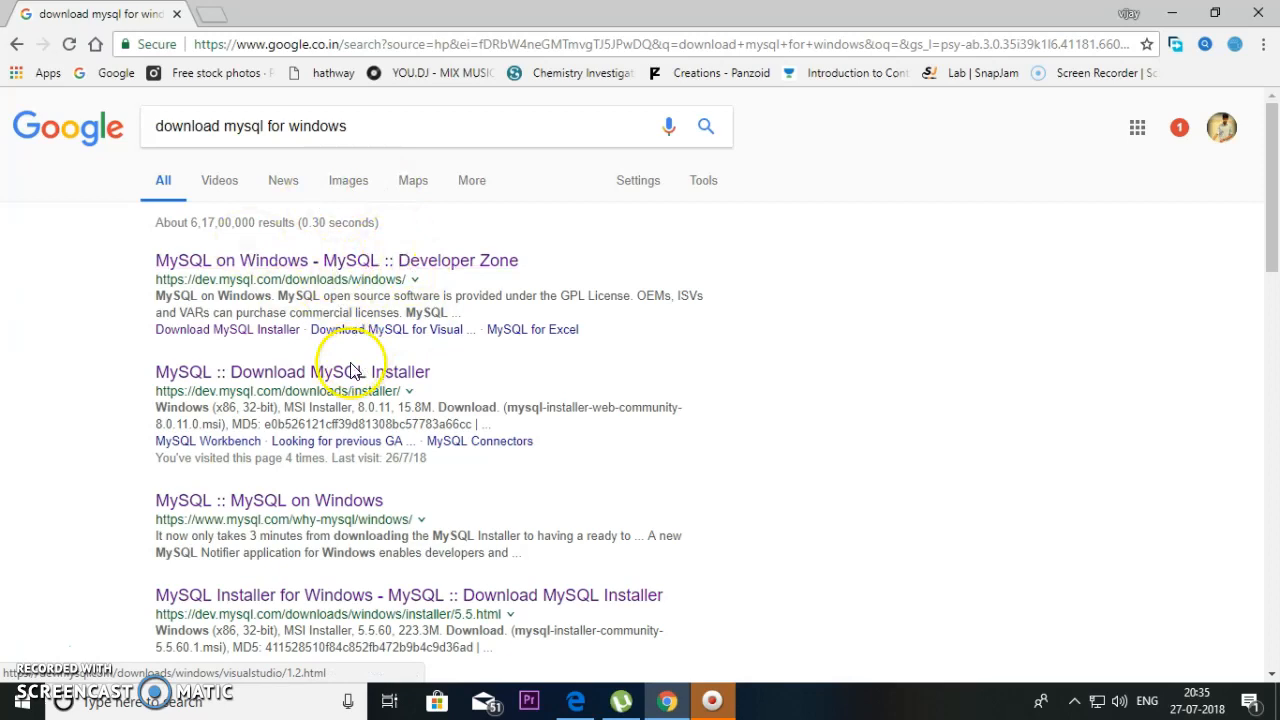
- Download the 230.0M MySQL Installer 8.0.11 without signing in, saving it to Local Disk (E:)
{"action": "left_click", "coordinate": [350, 375]}
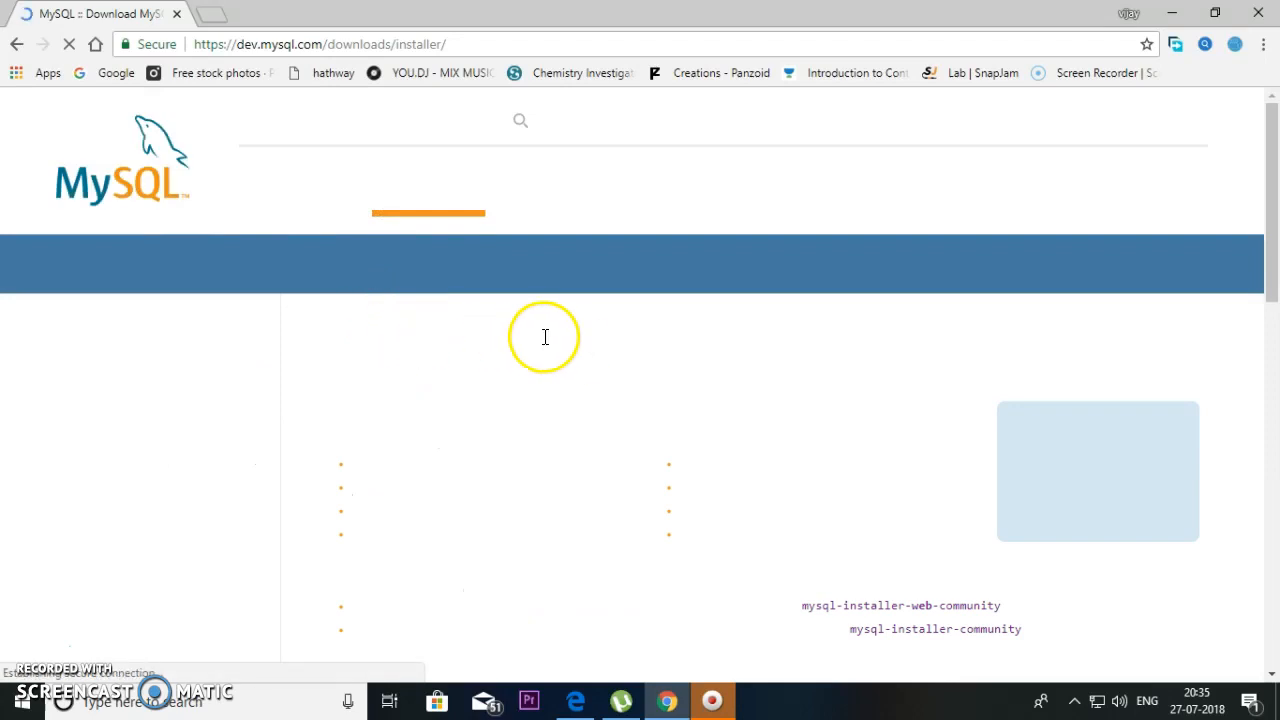
{"action": "scroll", "coordinate": [691, 366], "scroll_direction": "down", "scroll_amount": 8}
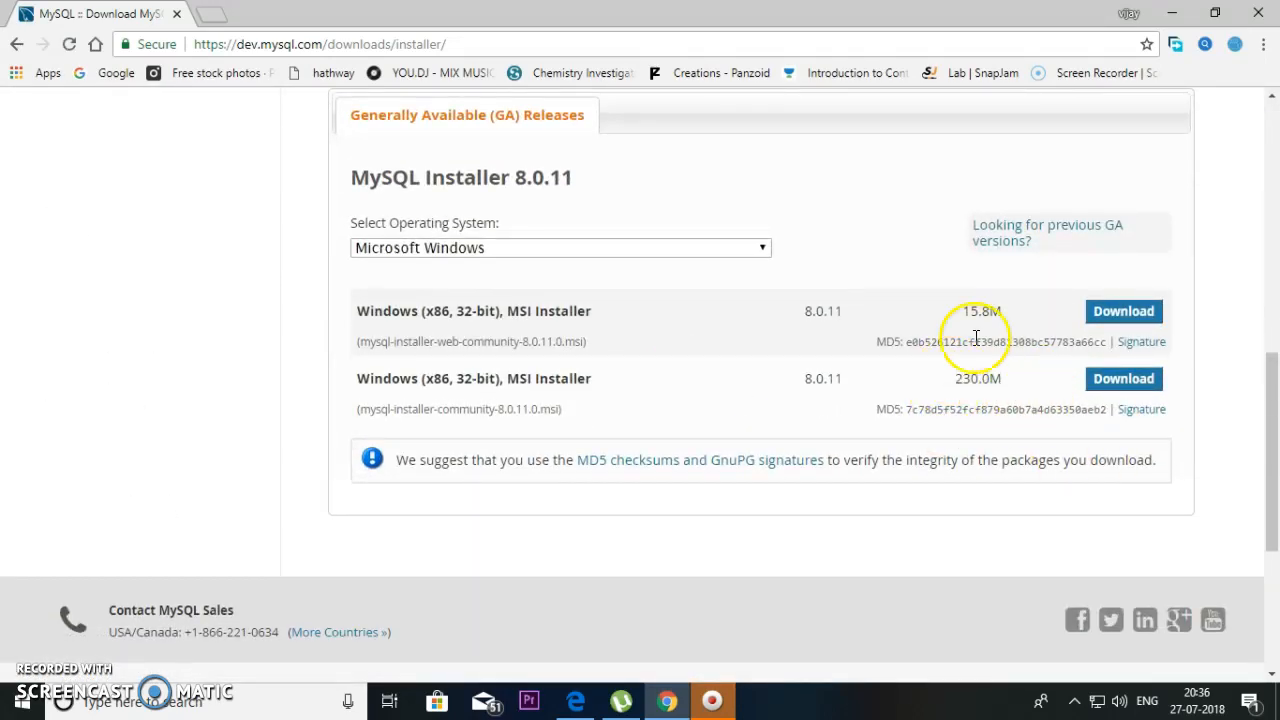
{"action": "left_click", "coordinate": [1110, 382]}
{"action": "scroll", "coordinate": [503, 385], "scroll_direction": "down", "scroll_amount": 5}
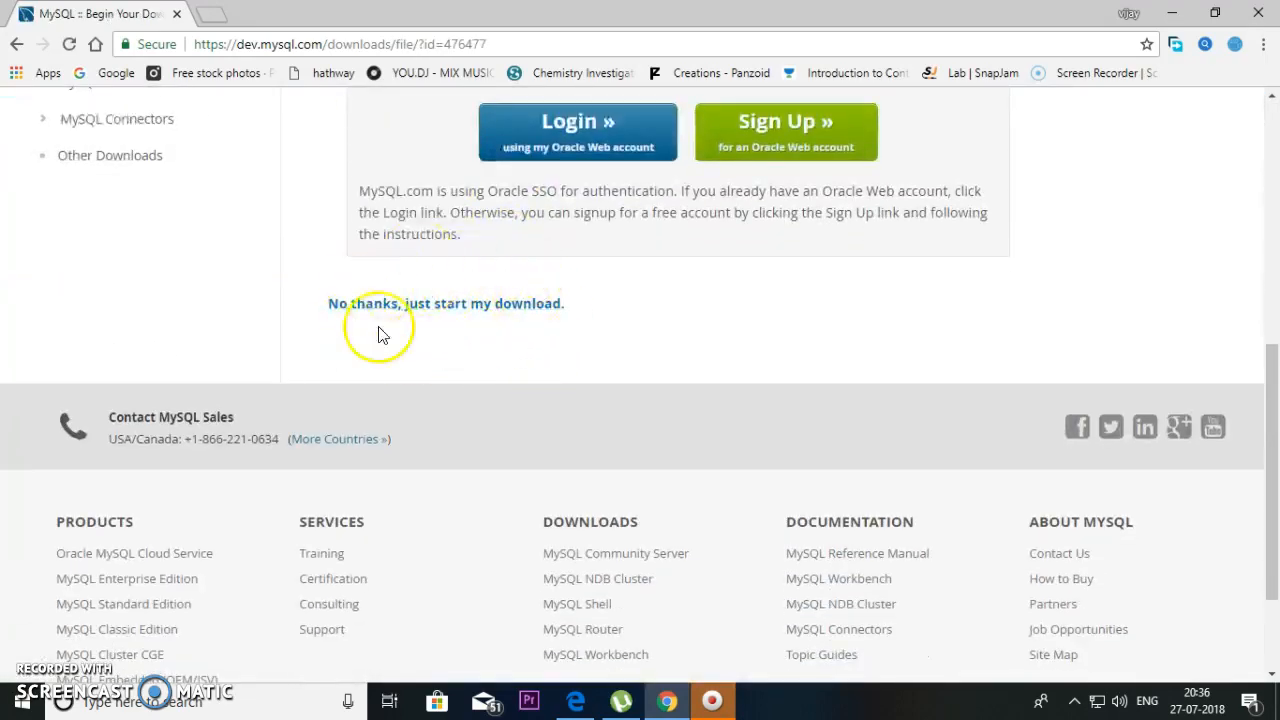
{"action": "left_click", "coordinate": [474, 307]}
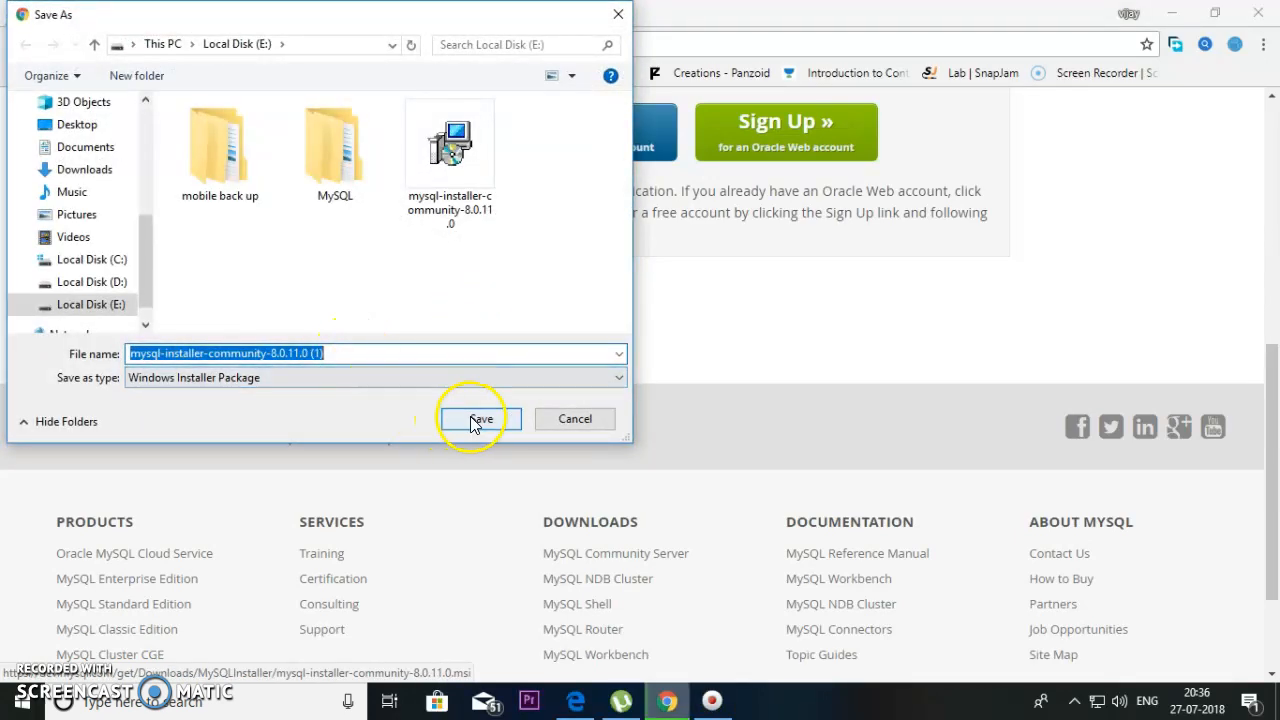
{"action": "left_click", "coordinate": [475, 419]}
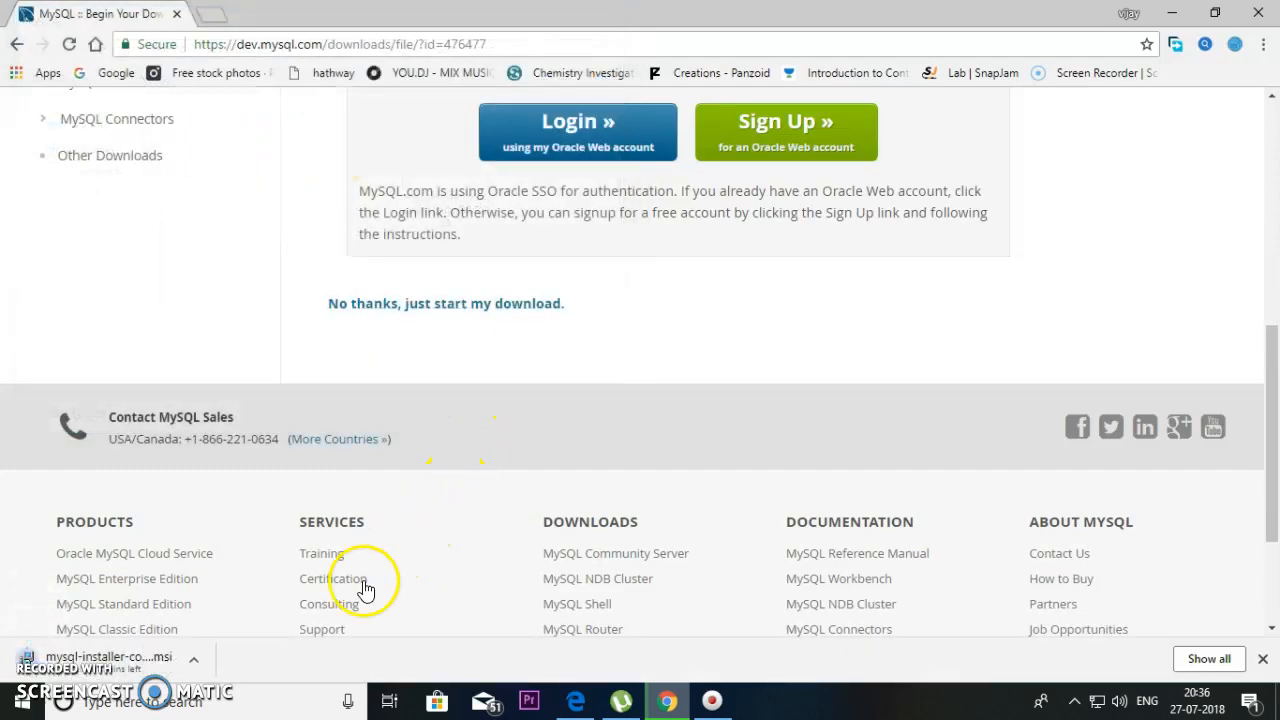
- Pause the running installer download from the browser's download shelf
{"action": "left_click", "coordinate": [194, 661]}
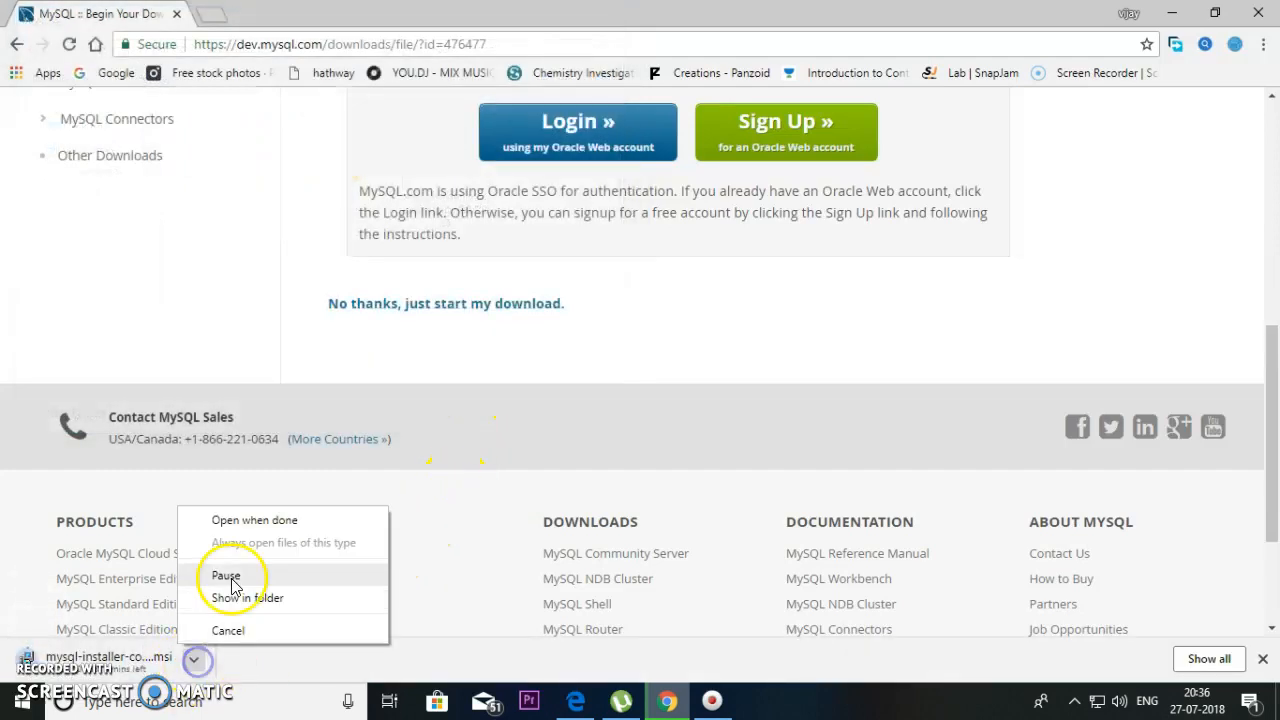
{"action": "left_click", "coordinate": [258, 578]}
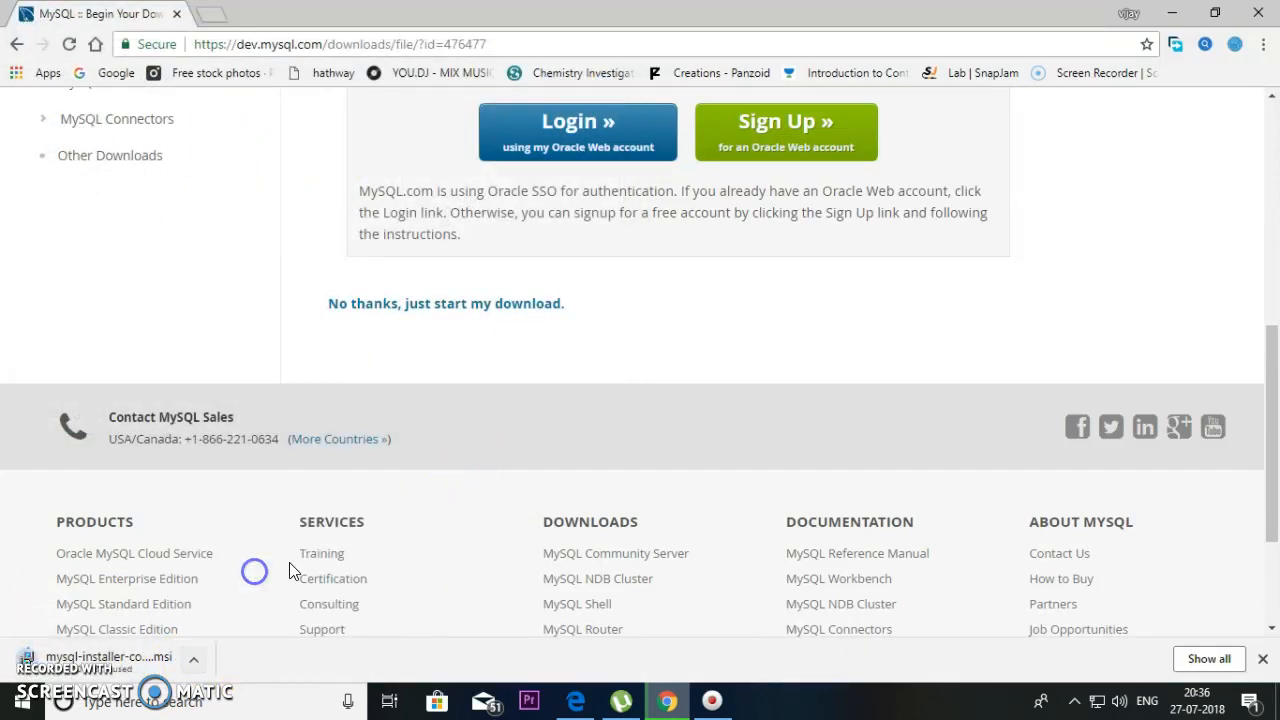
{"action": "left_click", "coordinate": [221, 14]}
{"action": "type", "text": "i"}
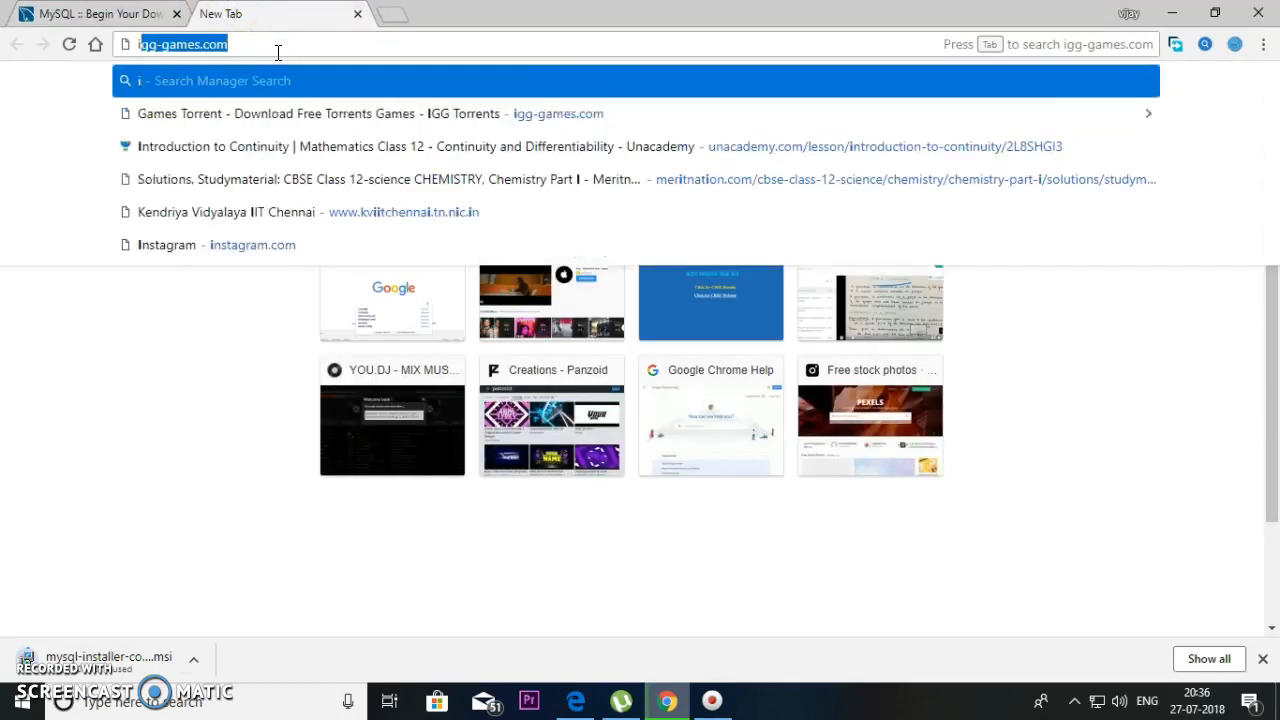
{"action": "type", "text": " havev"}
{"action": "key", "text": "BackSpace"}
{"action": "type", "text": "alre"}
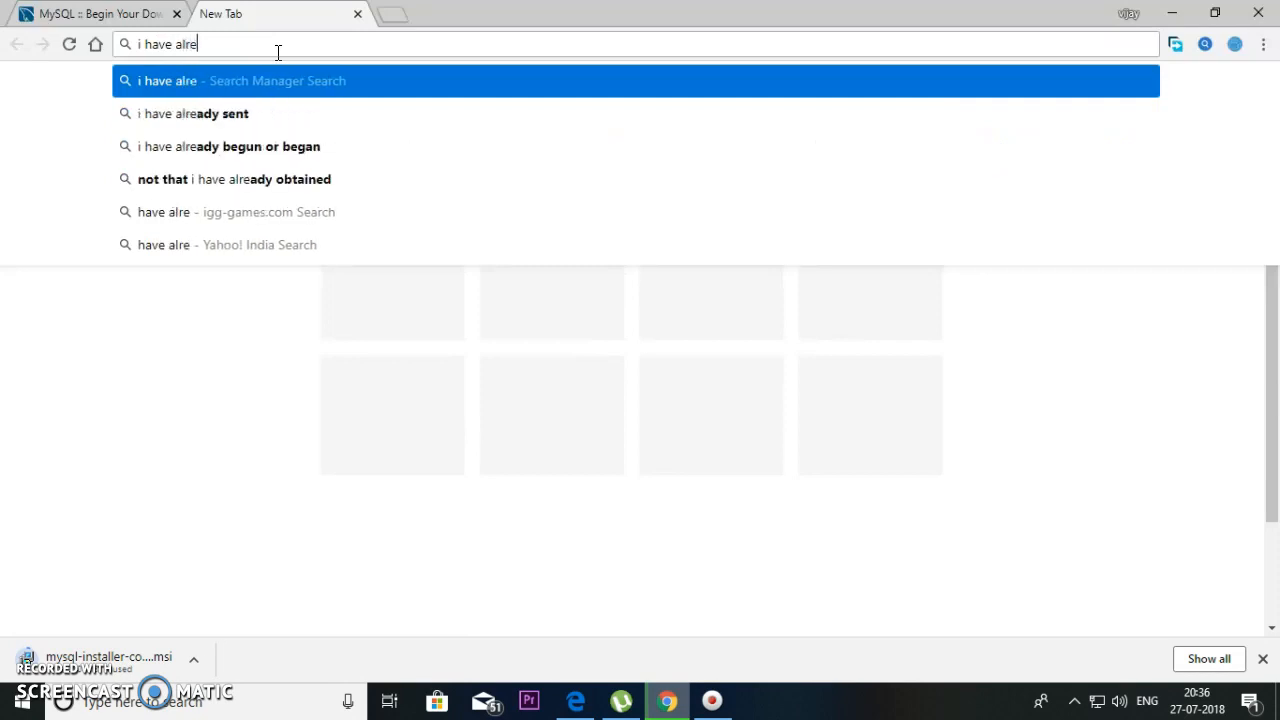
{"action": "type", "text": "ady d"}
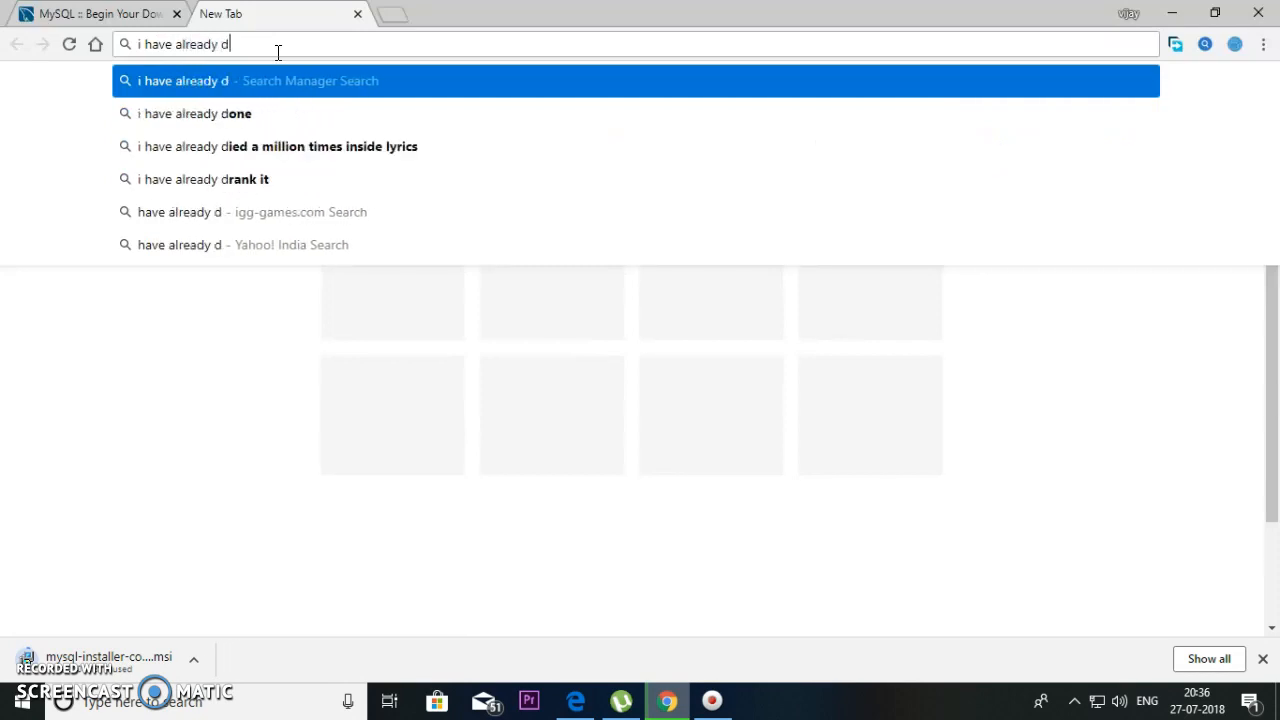
{"action": "type", "text": "ownload"}
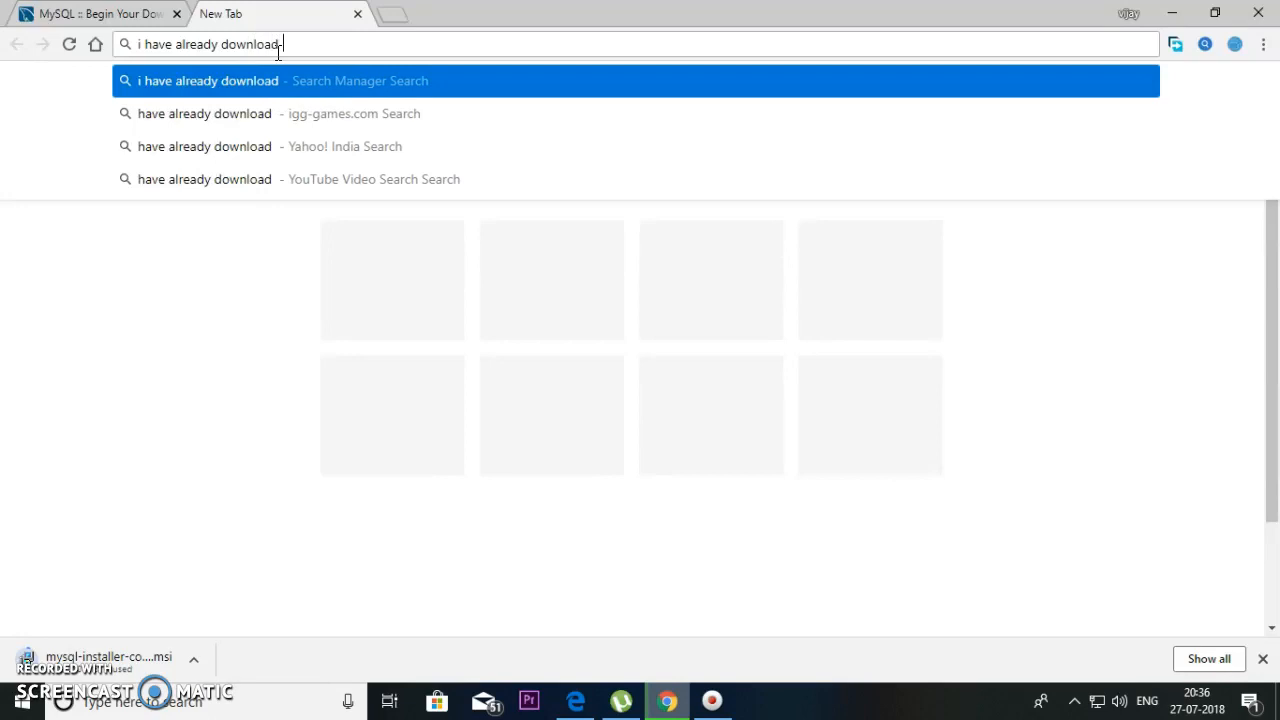
{"action": "type", "text": " it ."}
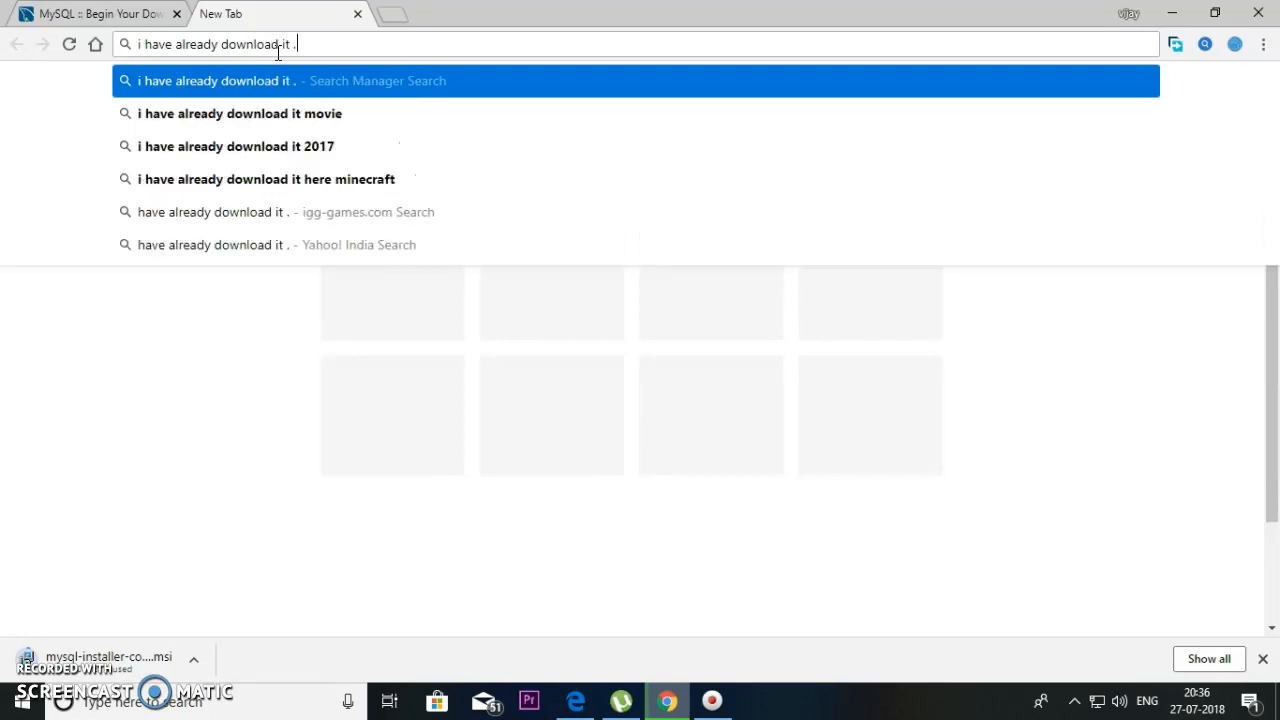
{"action": "type", "text": "... guy u shou"}
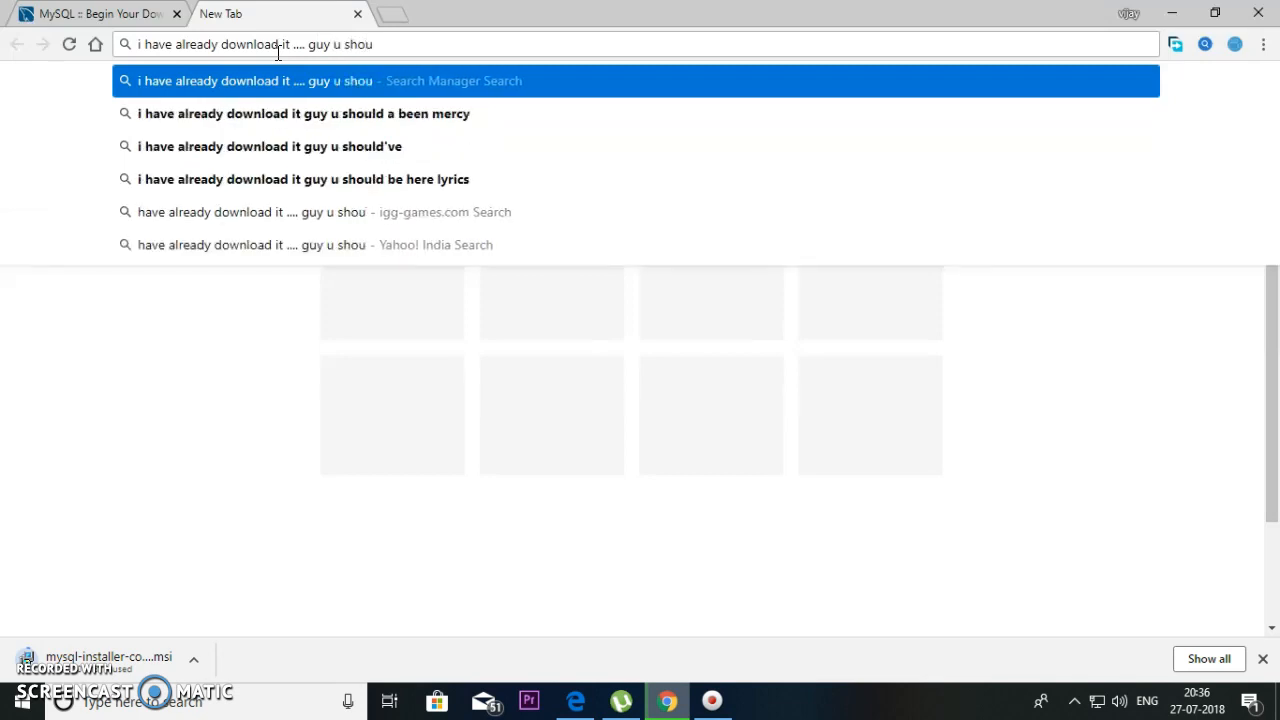
{"action": "type", "text": "ld wai"}
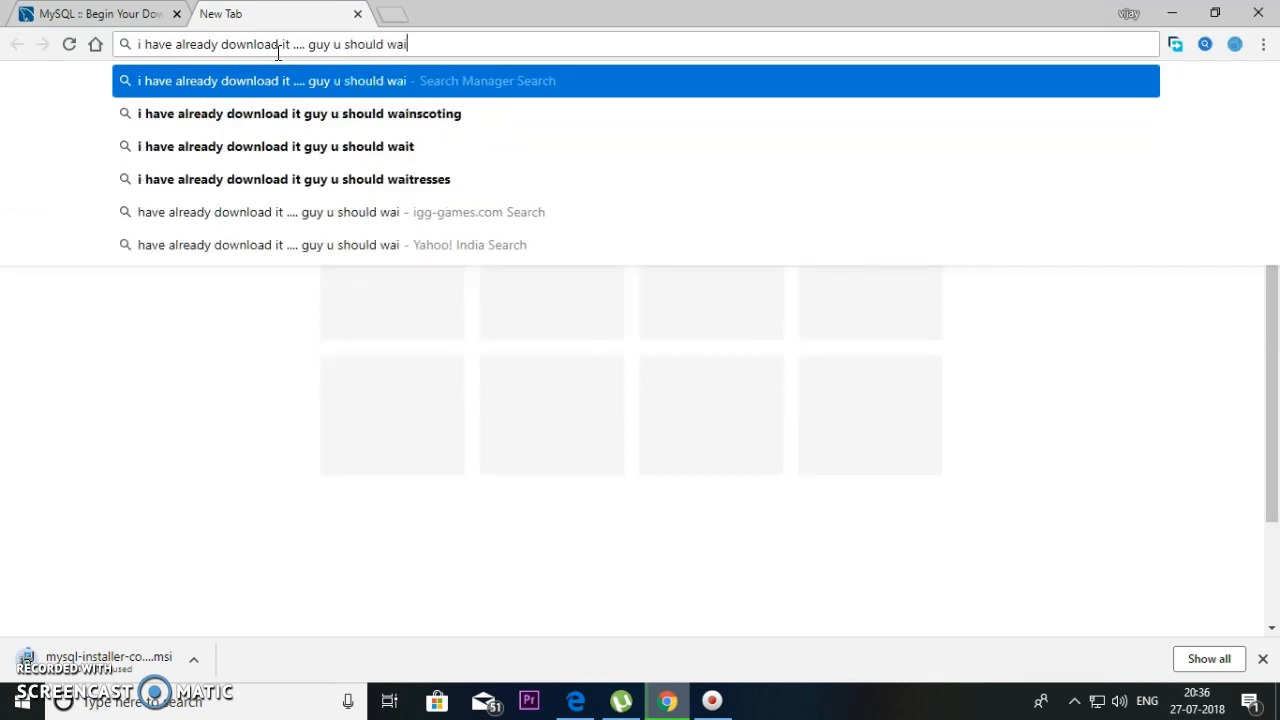
{"action": "type", "text": "t for it "}
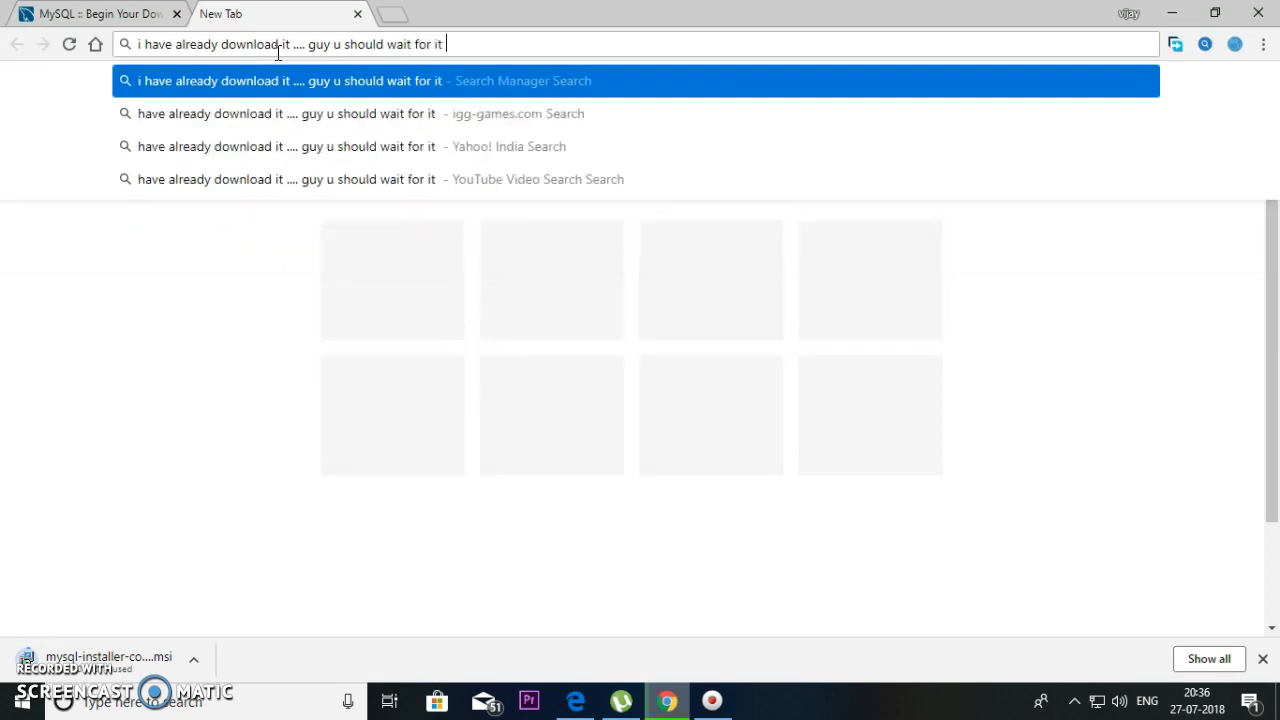
{"action": "type", "text": "do"}
{"action": "key", "text": "BackSpace"}
{"action": "key", "text": "BackSpace"}
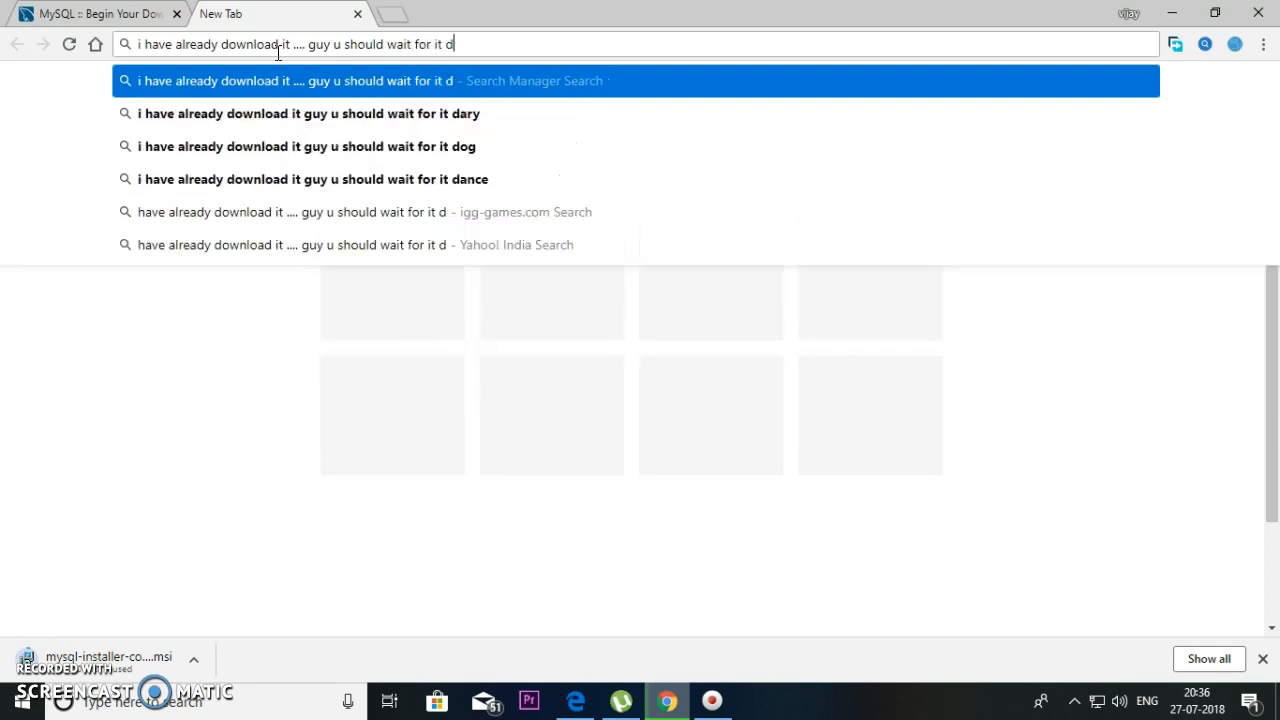
{"action": "type", "text": "to get "}
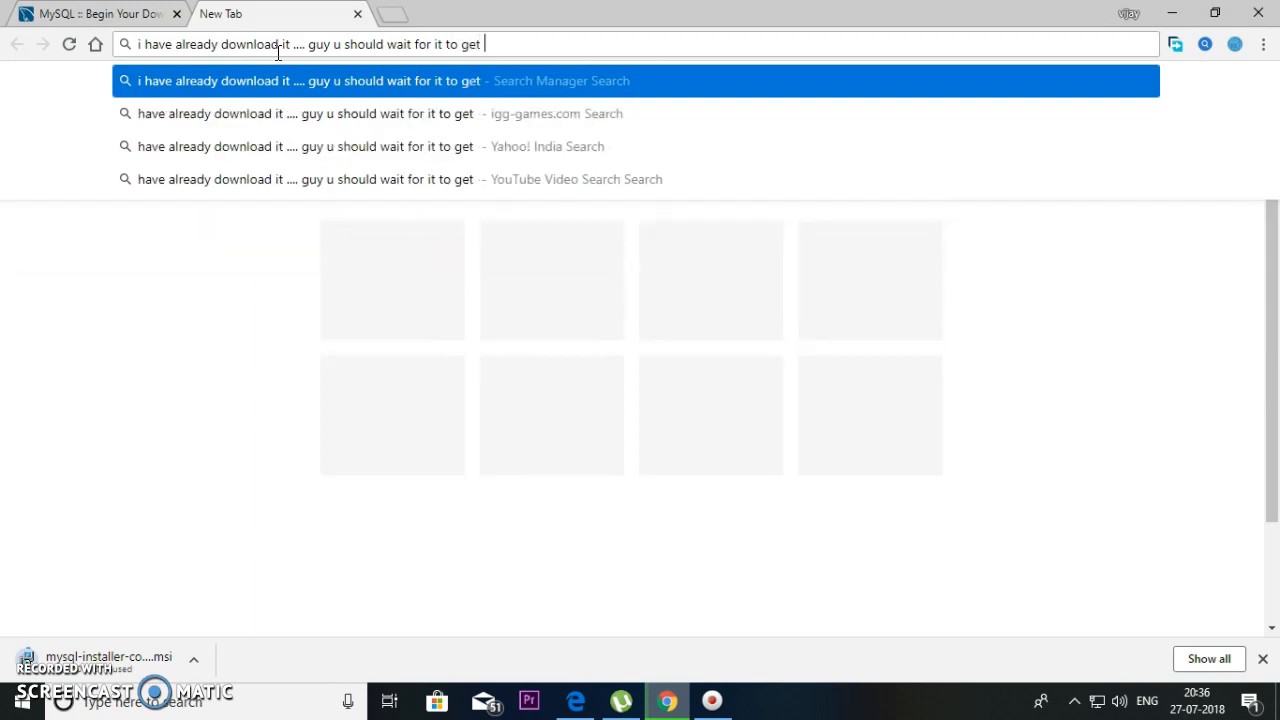
{"action": "type", "text": "down"}
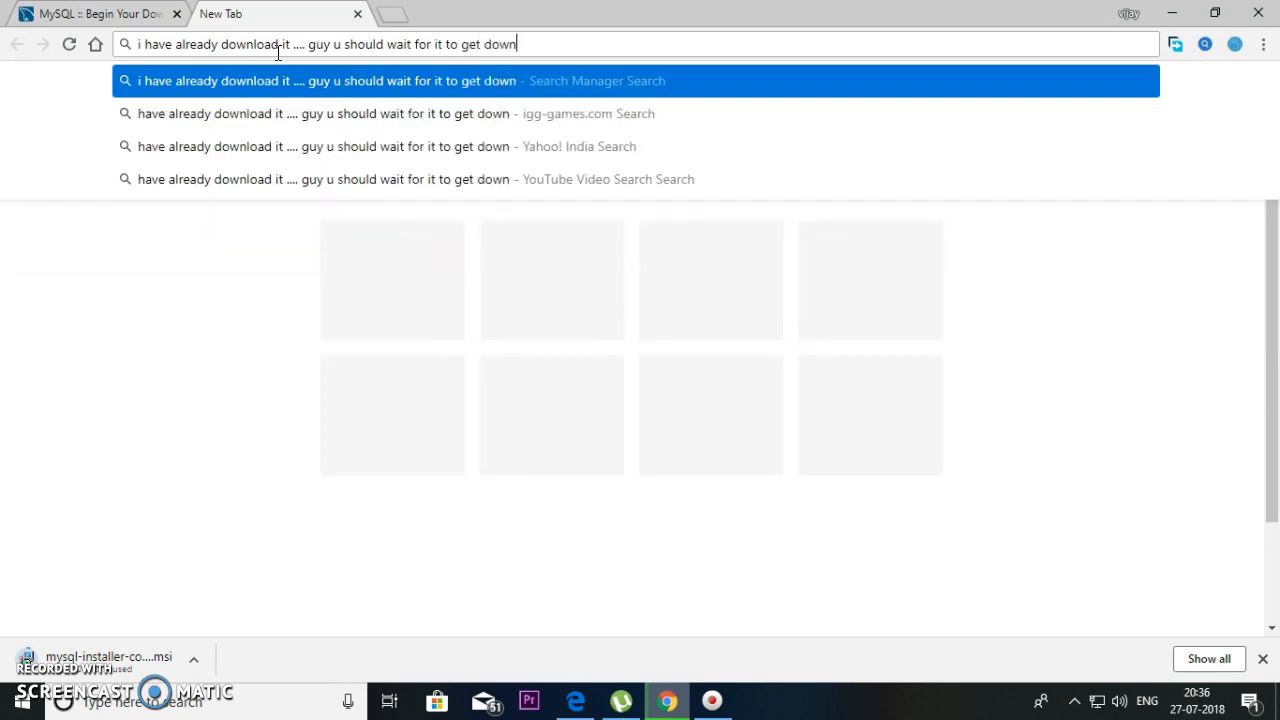
{"action": "type", "text": "load"}
{"action": "type", "text": "!!!!"}
{"action": "key", "text": "BackSpace"}
{"action": "key", "text": "BackSpace"}
{"action": "key", "text": "BackSpace"}
{"action": "key", "text": "BackSpace"}
{"action": "key", "text": "BackSpace"}
{"action": "key", "text": "BackSpace"}
{"action": "key", "text": "BackSpace"}
{"action": "key", "text": "BackSpace"}
{"action": "key", "text": "BackSpace"}
{"action": "key", "text": "BackSpace"}
{"action": "key", "text": "BackSpace"}
{"action": "key", "text": "BackSpace"}
{"action": "key", "text": "BackSpace"}
{"action": "key", "text": "BackSpace"}
{"action": "key", "text": "BackSpace"}
{"action": "key", "text": "BackSpace"}
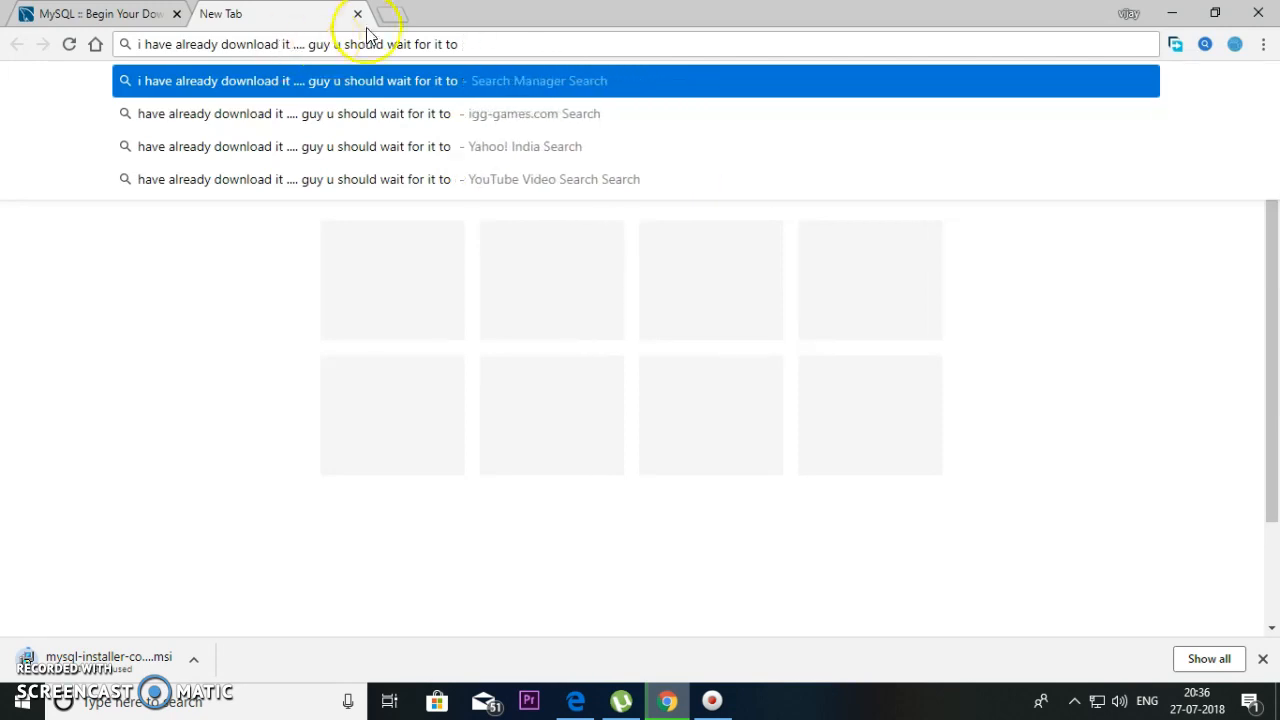
{"action": "left_click", "coordinate": [357, 14]}
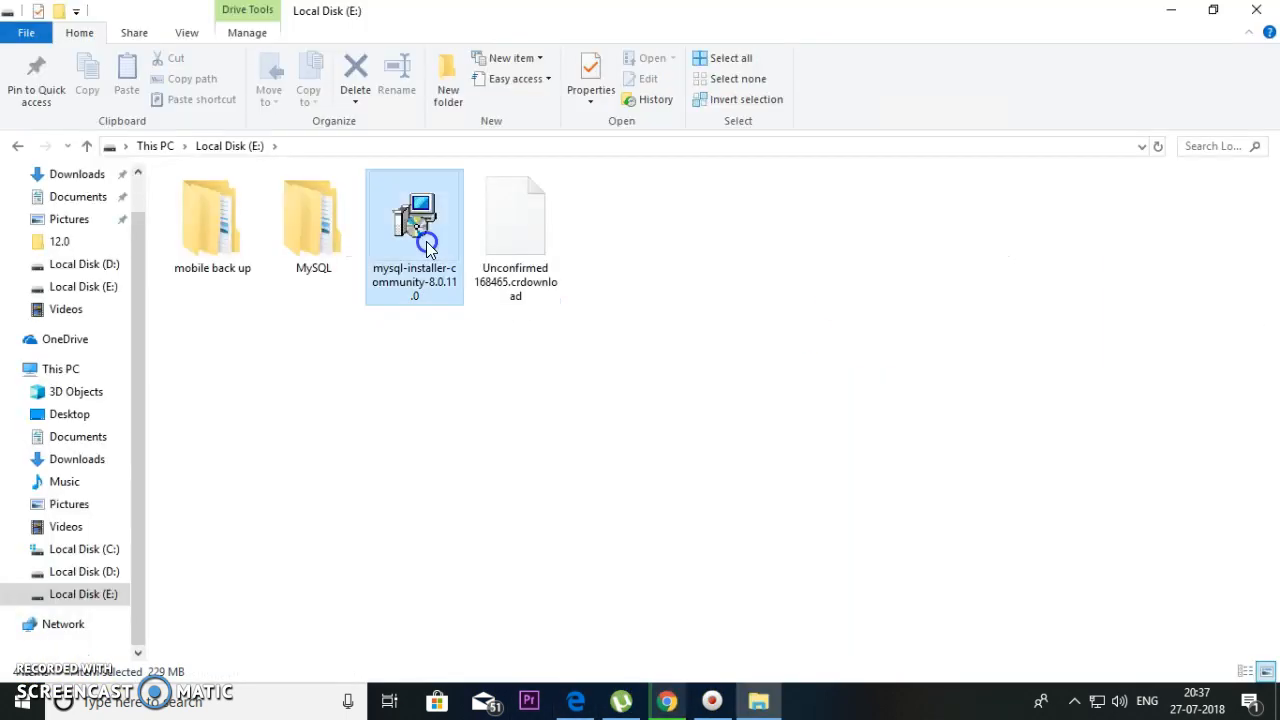
- Launch the mysql-installer-community .msi from Local Disk (E:) and bring the installer window forward
{"action": "double_click", "coordinate": [423, 243]}
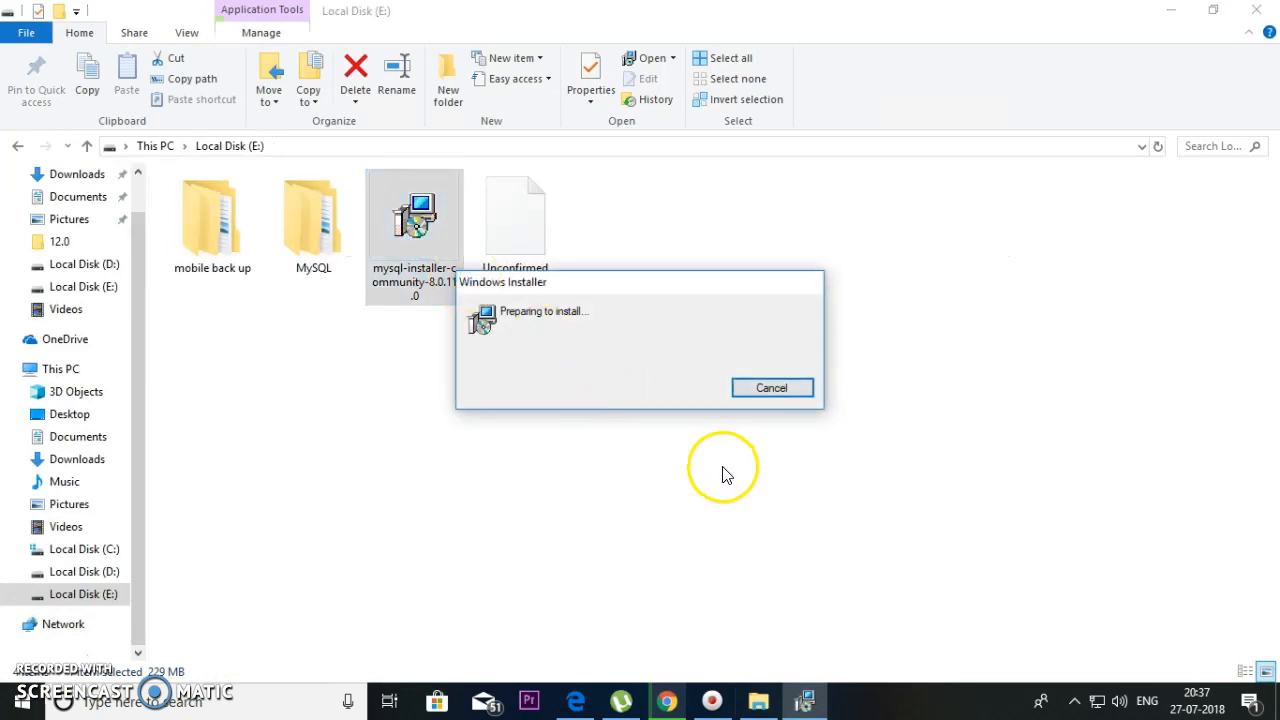
{"action": "left_click", "coordinate": [667, 702]}
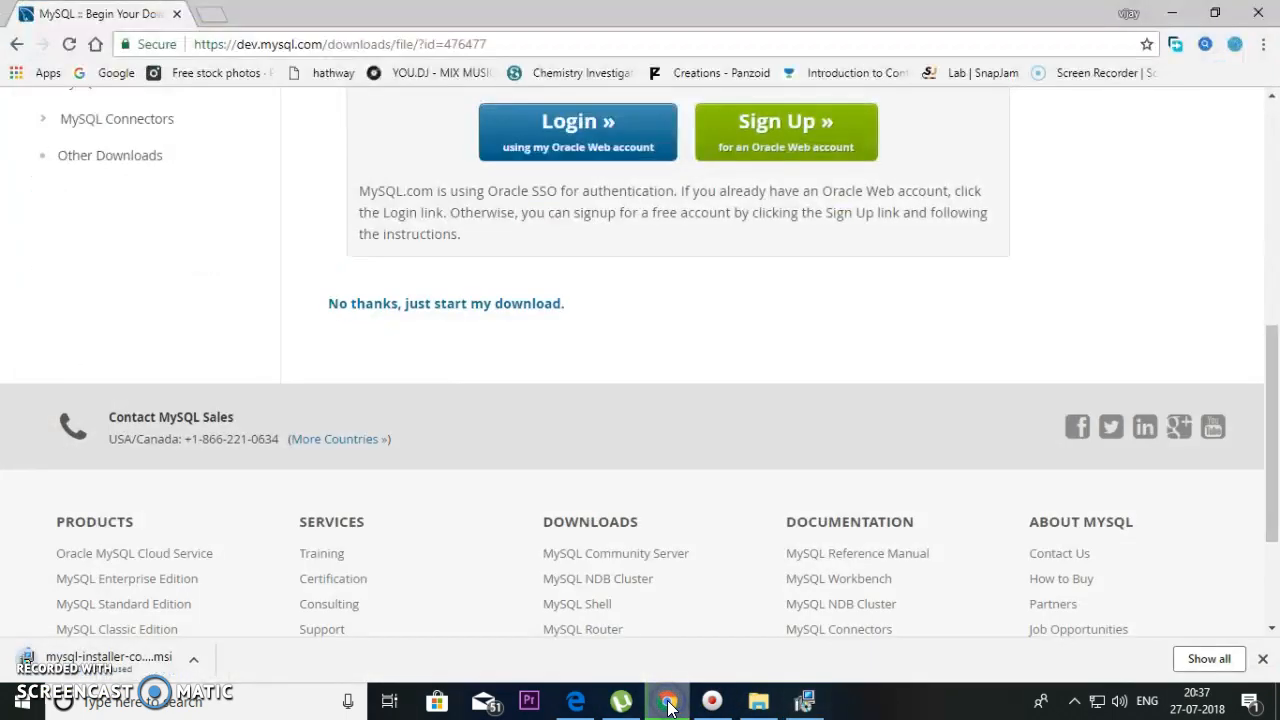
{"action": "left_click", "coordinate": [805, 703]}
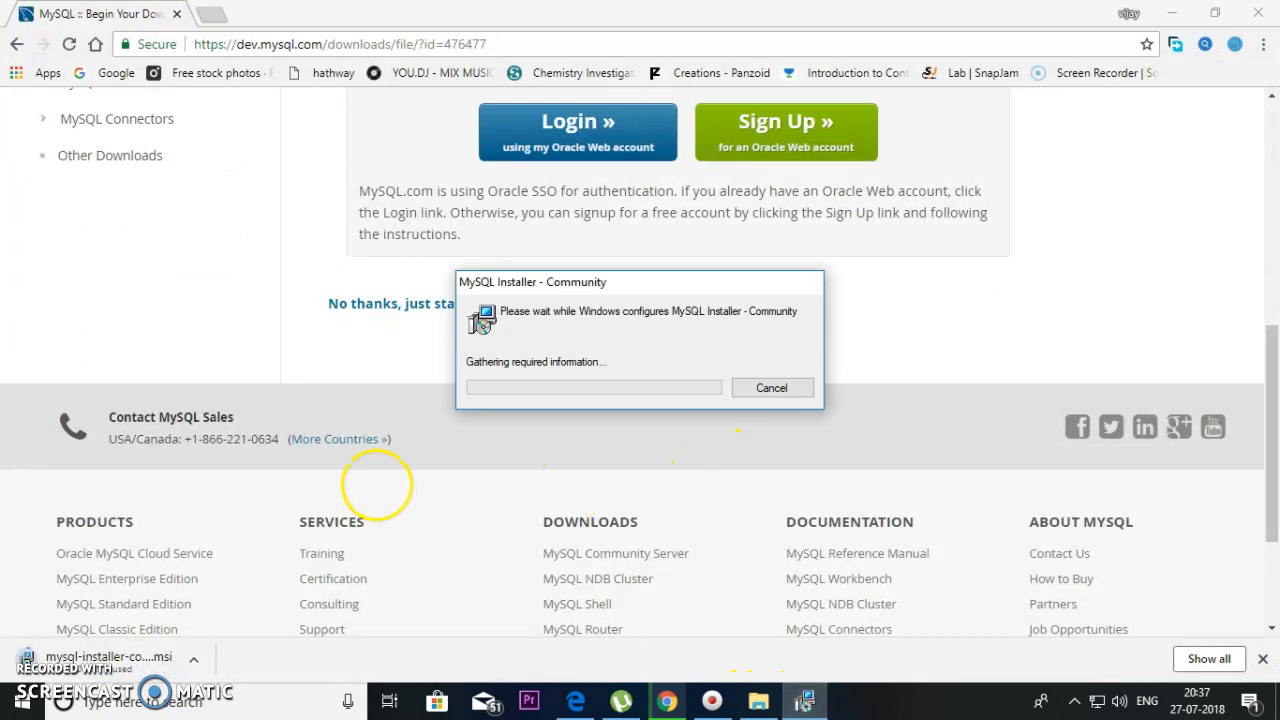
{"action": "scroll", "coordinate": [574, 491], "scroll_direction": "up", "scroll_amount": 2}
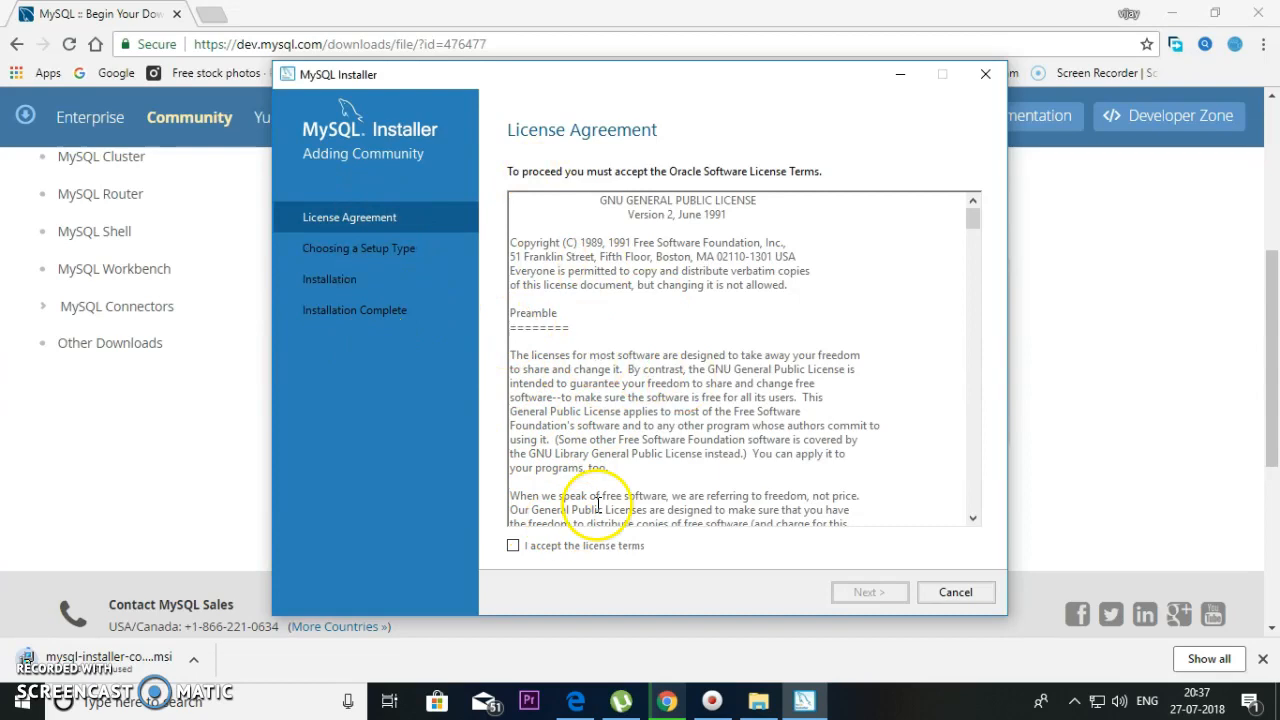
- Accept the license terms and choose the Custom setup type
{"action": "left_click", "coordinate": [513, 546]}
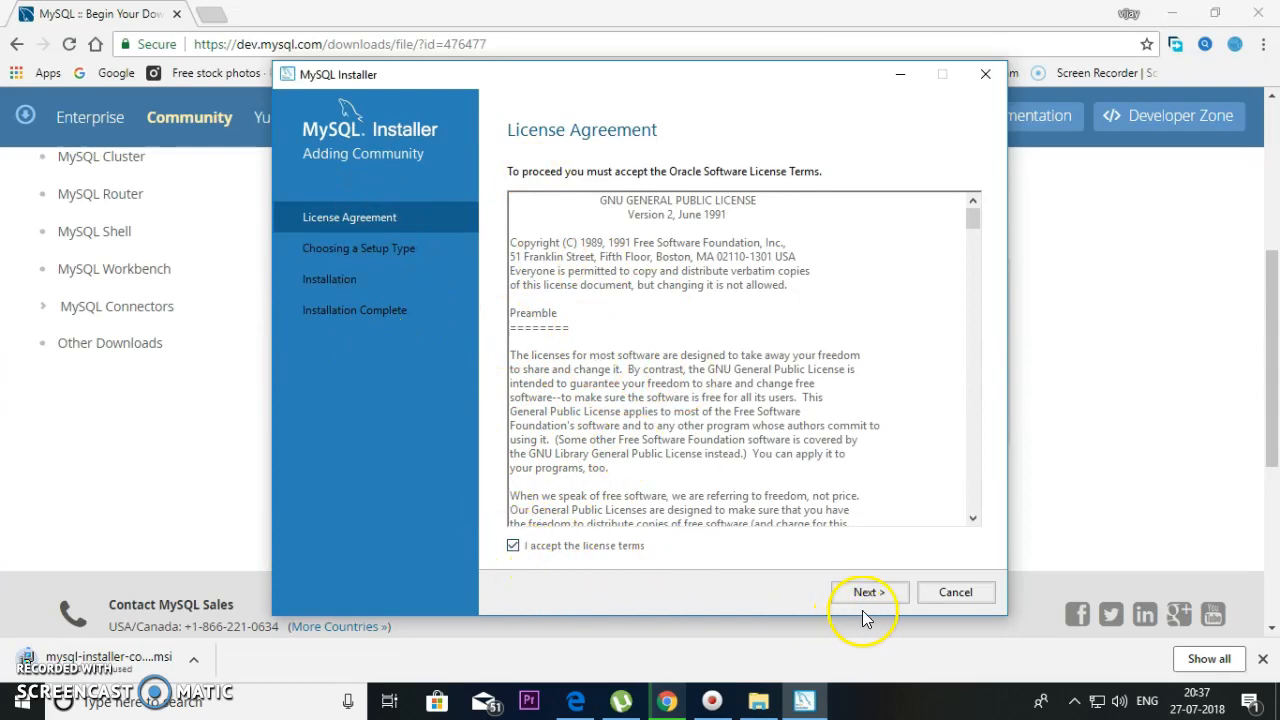
{"action": "left_click", "coordinate": [869, 596]}
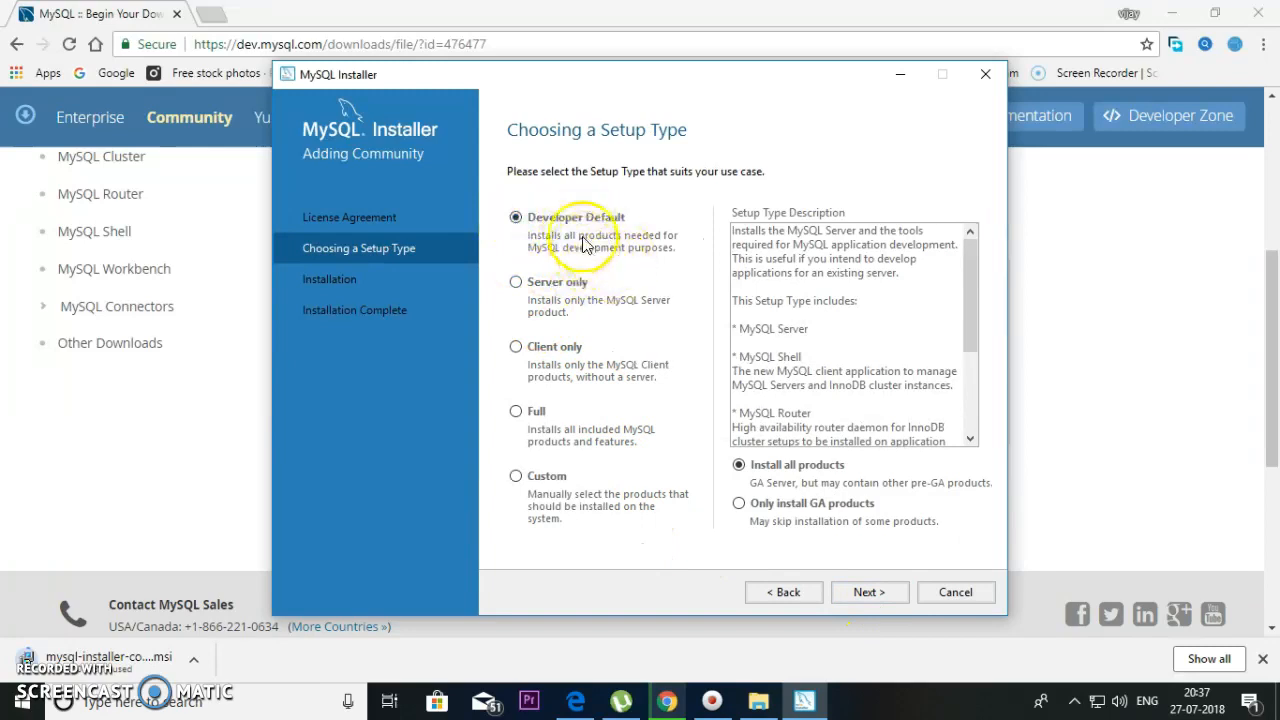
{"action": "left_click", "coordinate": [529, 475]}
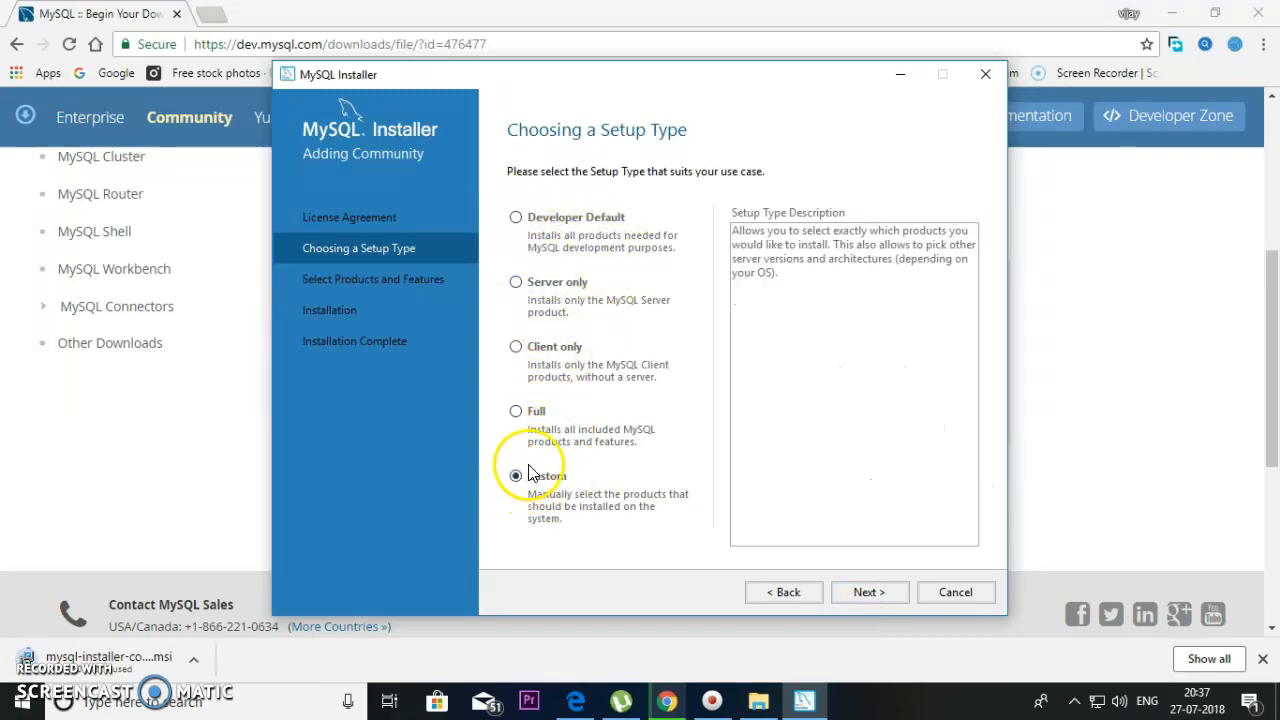
{"action": "left_click", "coordinate": [870, 592]}
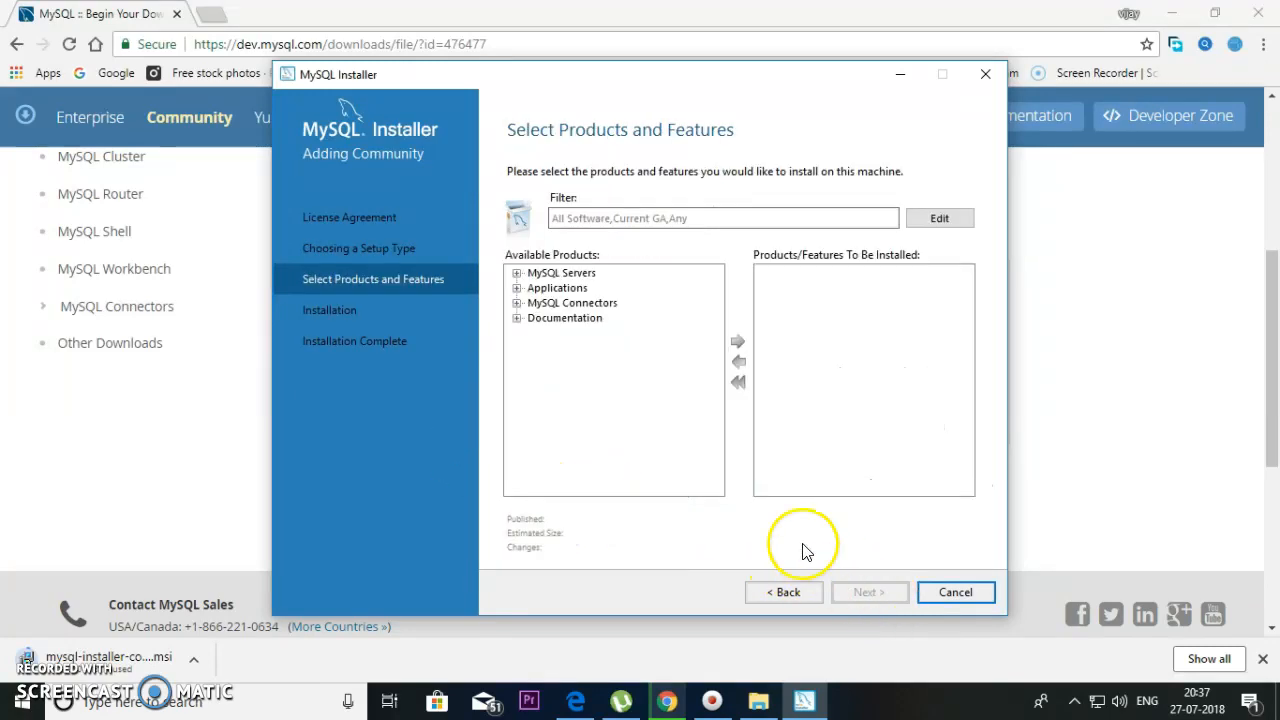
- Add MySQL Server 8.0.11 - X64 to the products to install and advance to Path Conflicts
{"action": "left_click", "coordinate": [517, 274]}
{"action": "left_click", "coordinate": [534, 288]}
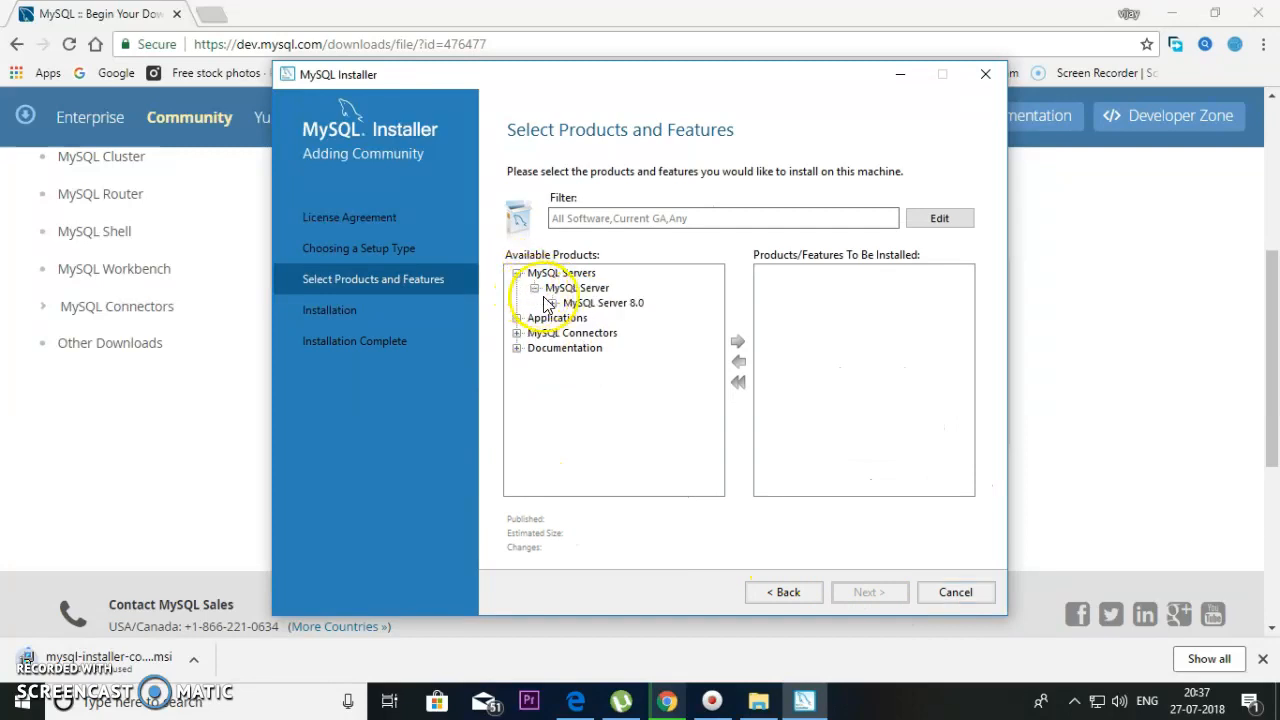
{"action": "left_click", "coordinate": [552, 303]}
{"action": "left_click", "coordinate": [606, 318]}
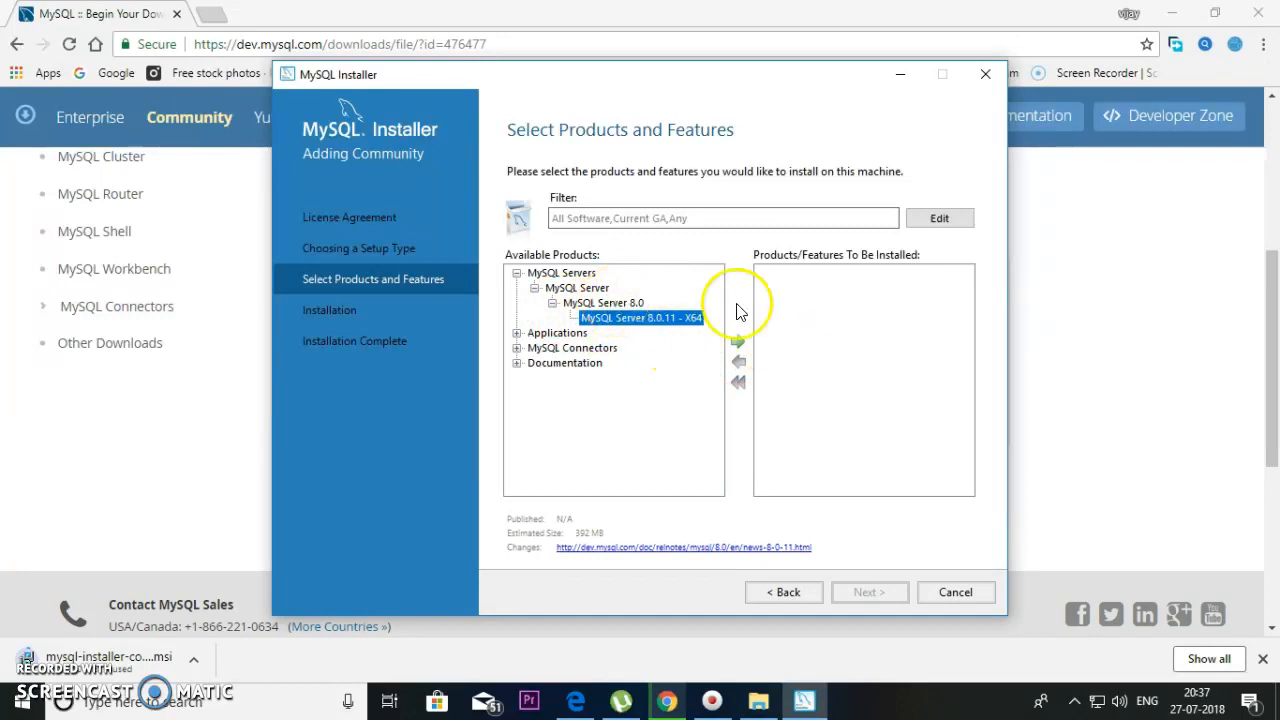
{"action": "left_click", "coordinate": [737, 343]}
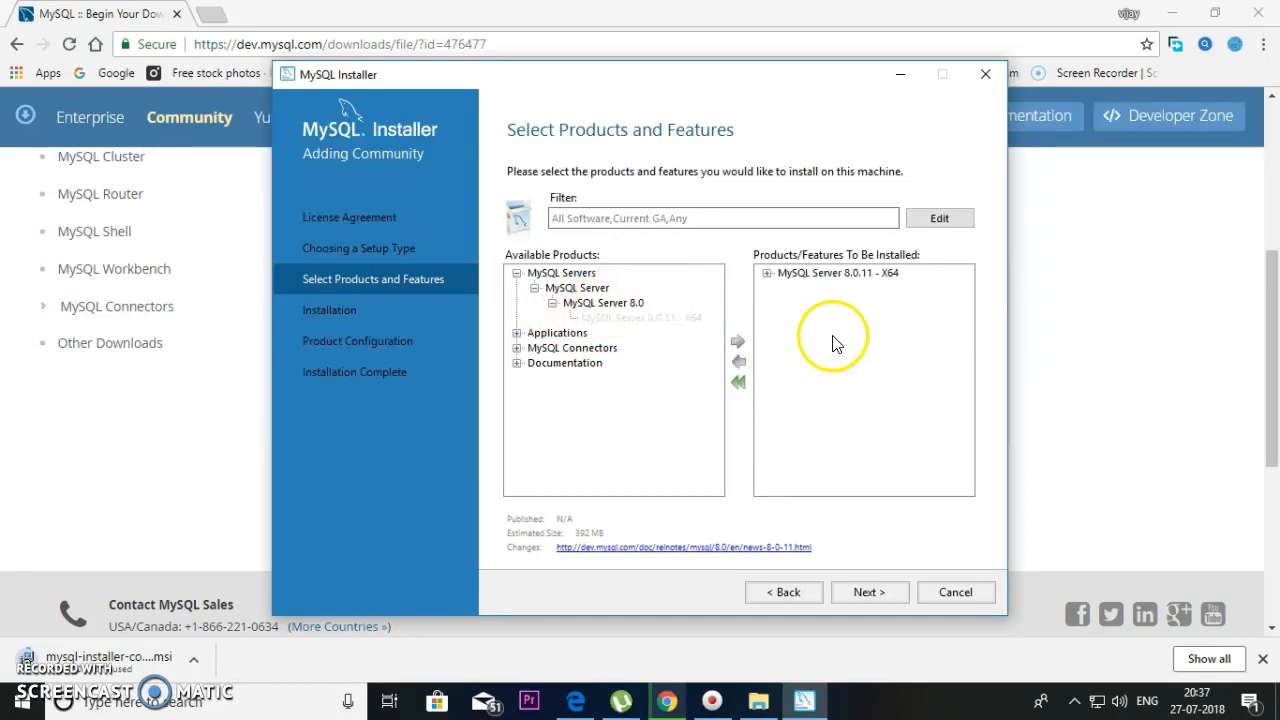
{"action": "left_click", "coordinate": [830, 273]}
{"action": "left_click", "coordinate": [880, 595]}
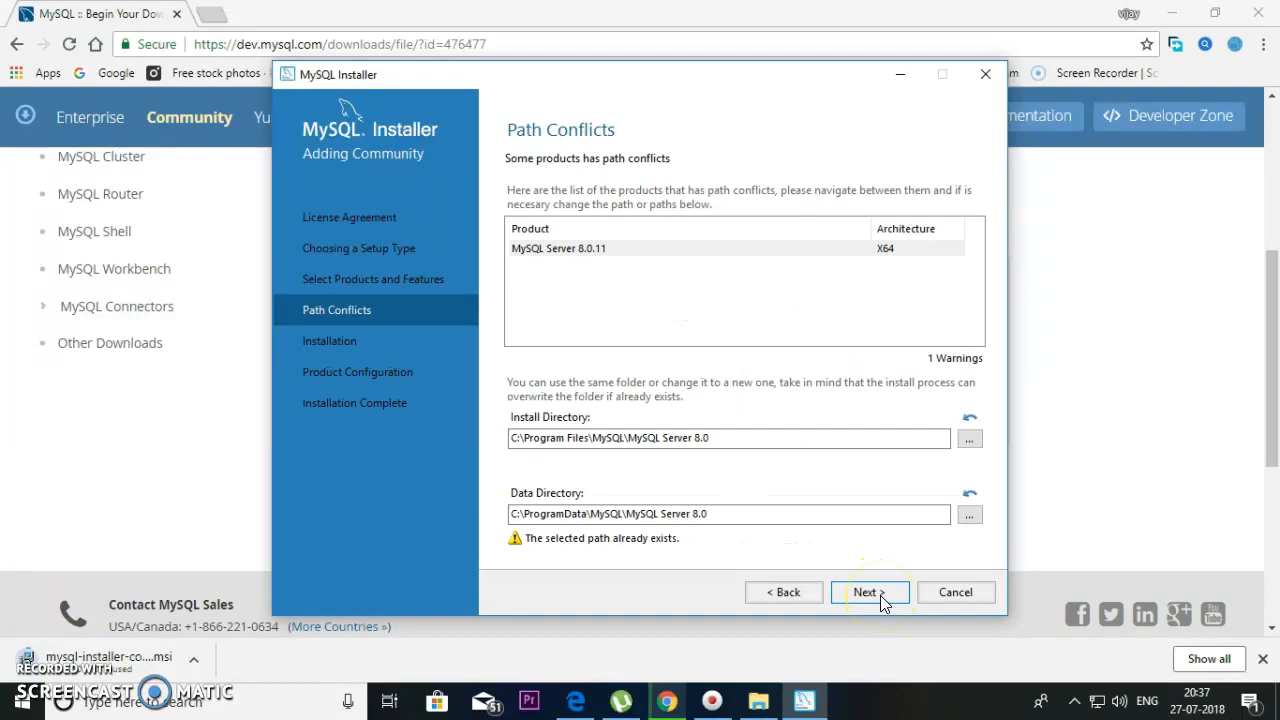
{"action": "left_click", "coordinate": [880, 595]}
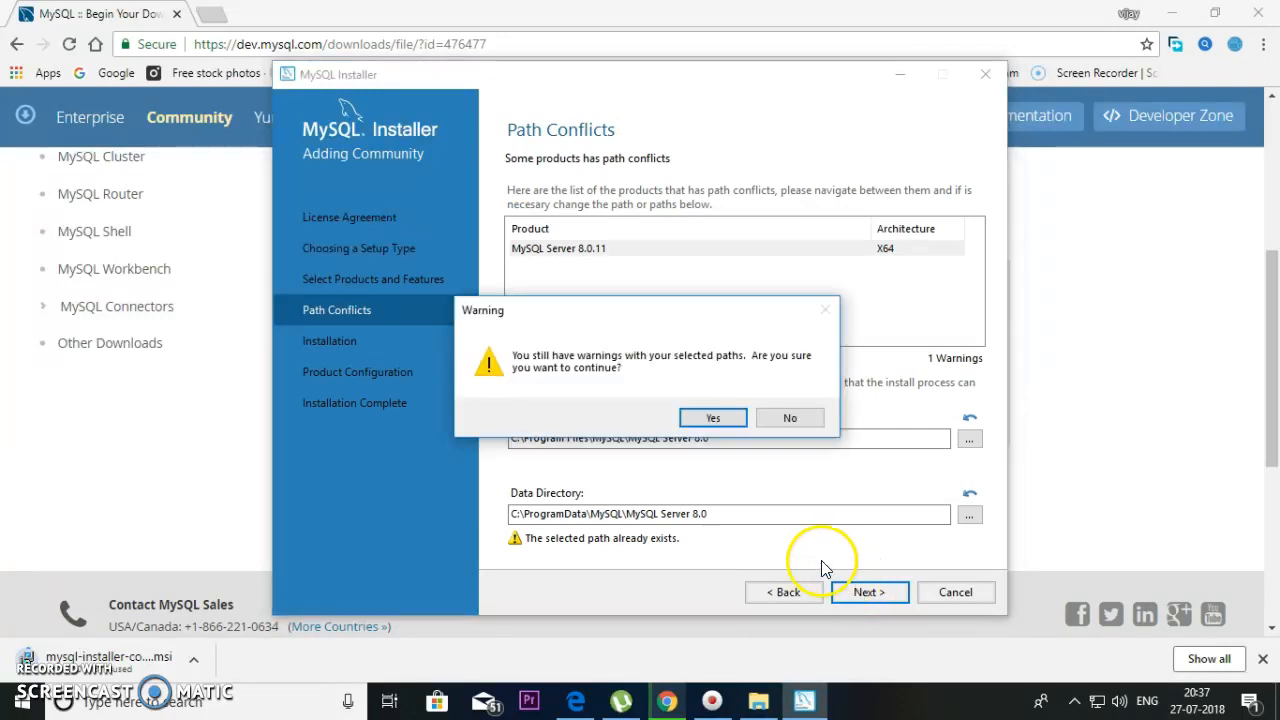
- Decline the path warning and first set the data directory to D:\
{"action": "left_click", "coordinate": [791, 419]}
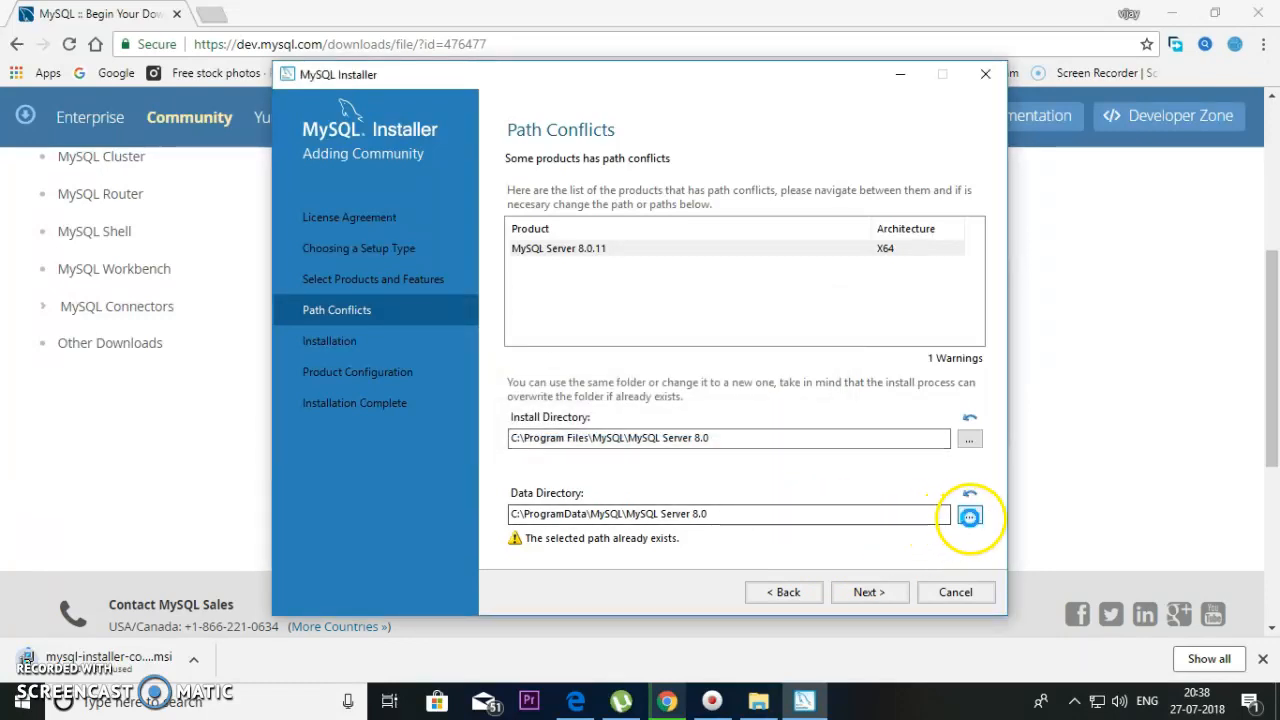
{"action": "left_click", "coordinate": [969, 516]}
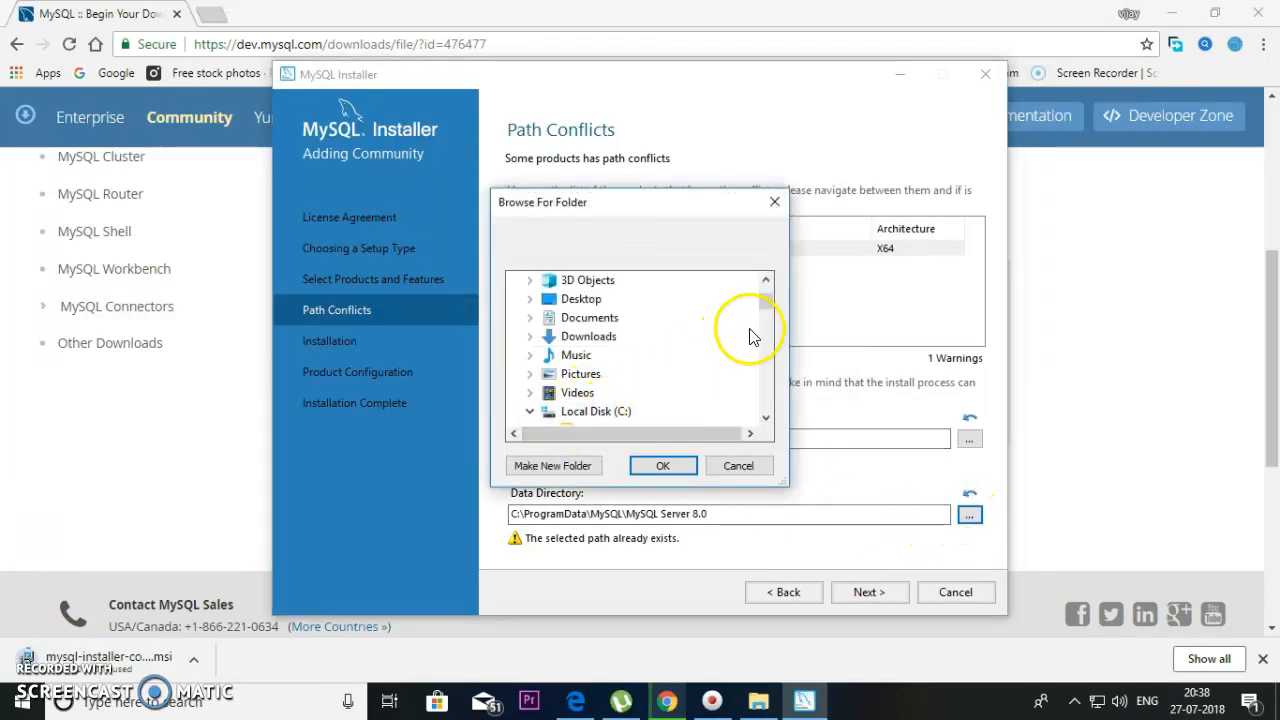
{"action": "scroll", "coordinate": [612, 420], "scroll_direction": "down", "scroll_amount": 1}
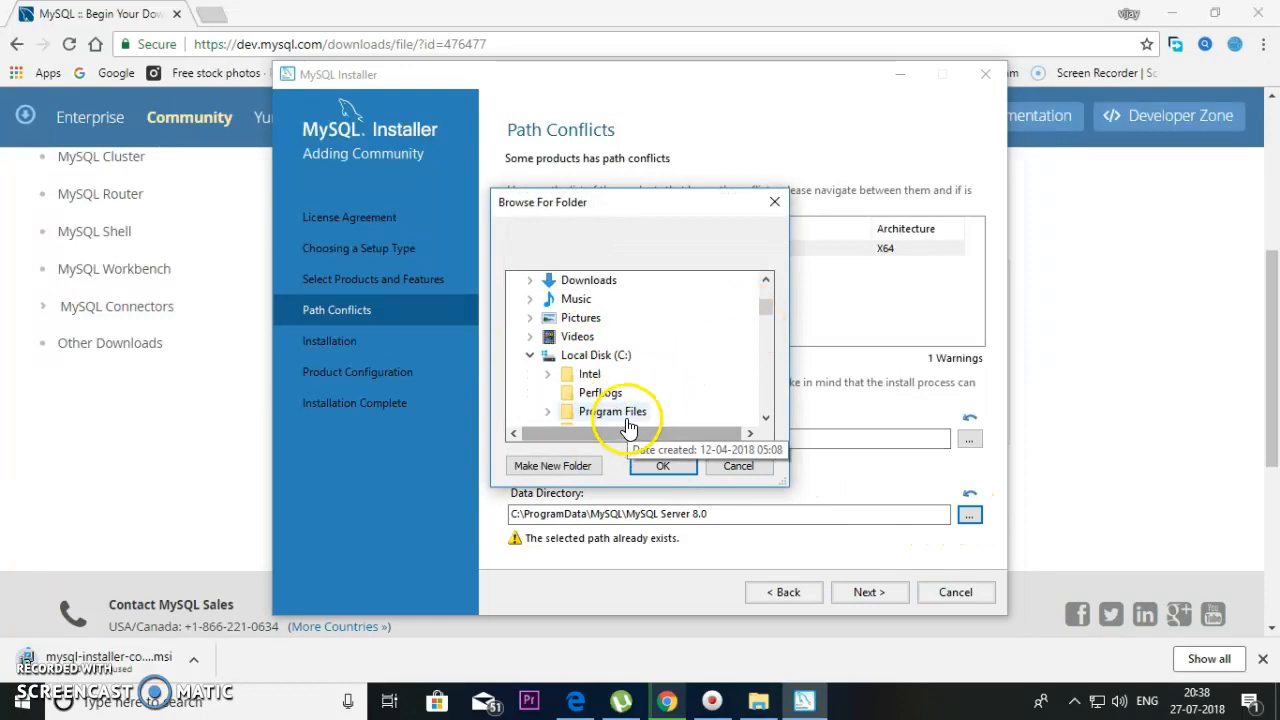
{"action": "scroll", "coordinate": [628, 425], "scroll_direction": "down", "scroll_amount": 2}
{"action": "scroll", "coordinate": [628, 425], "scroll_direction": "down", "scroll_amount": 12}
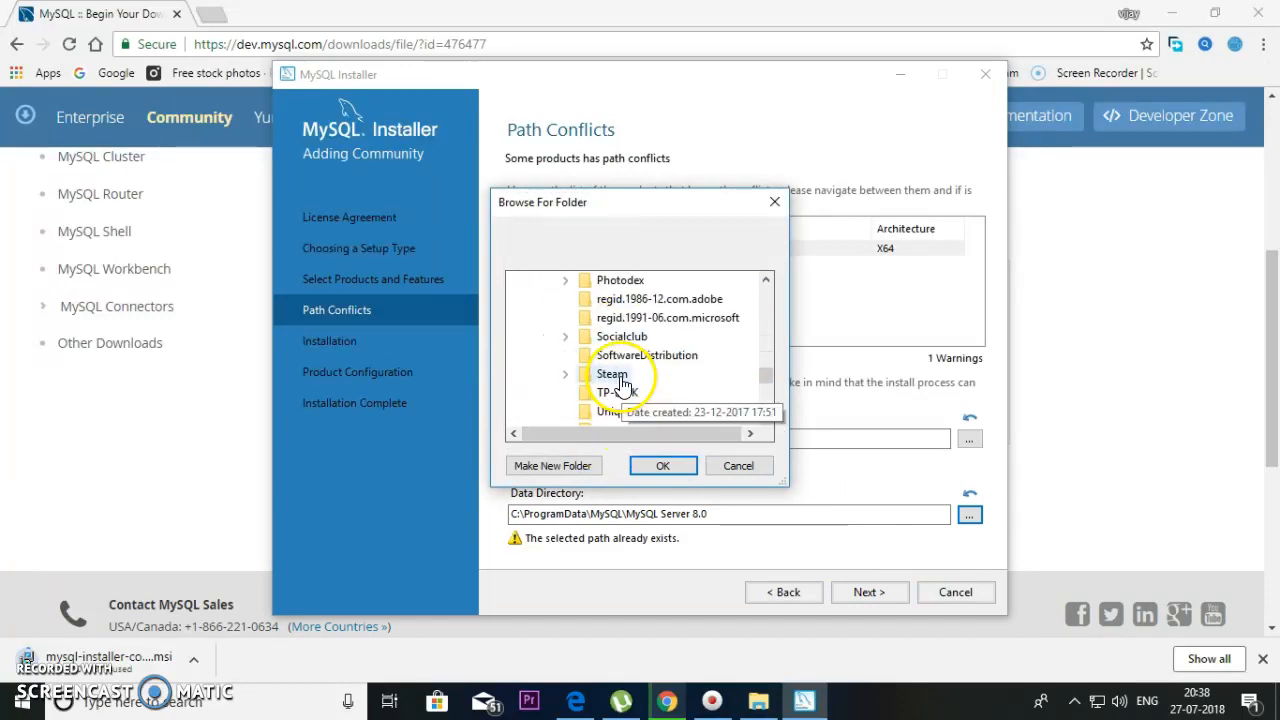
{"action": "left_click", "coordinate": [592, 299]}
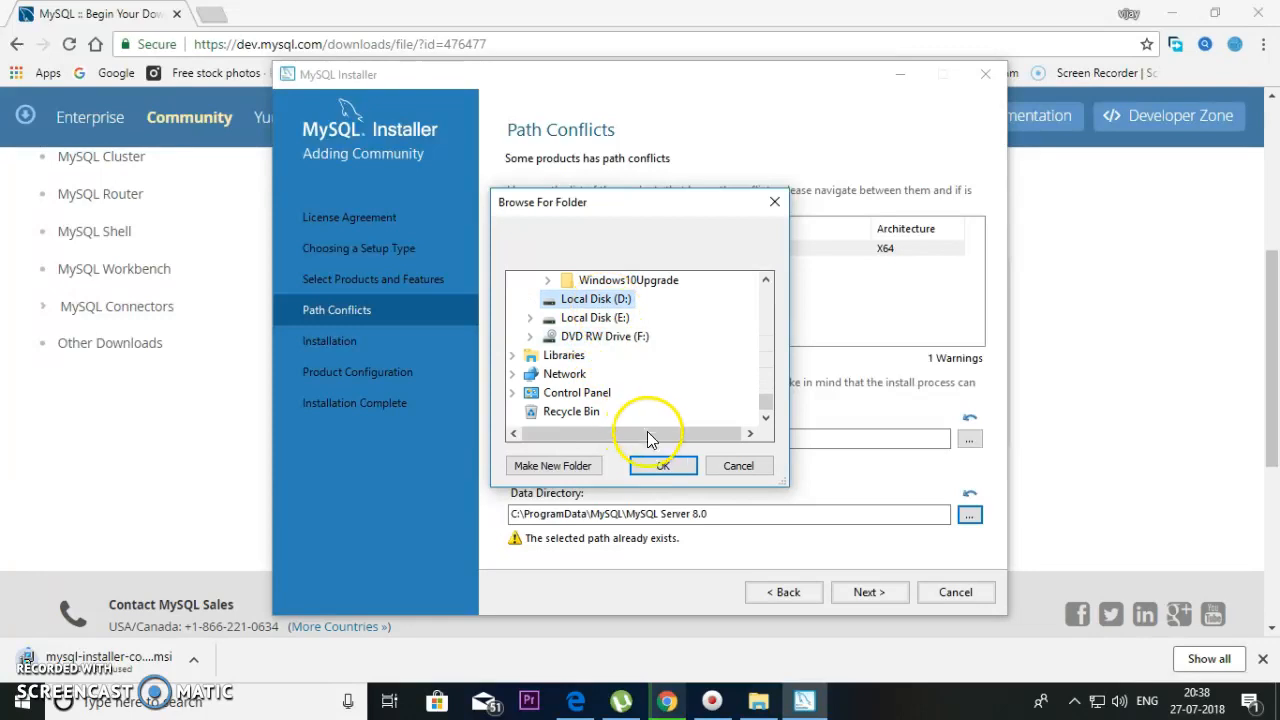
{"action": "left_click", "coordinate": [662, 466]}
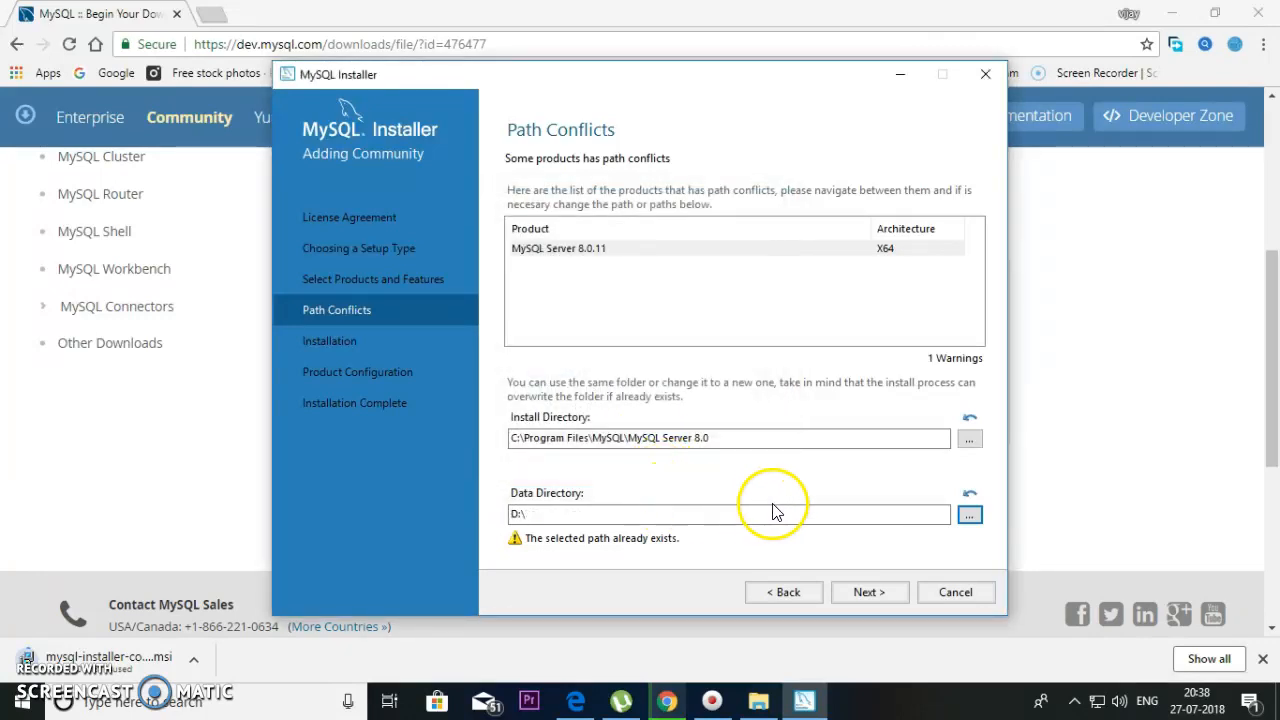
- Change the data directory to E:\ and continue to the Installation step
{"action": "left_click", "coordinate": [969, 515]}
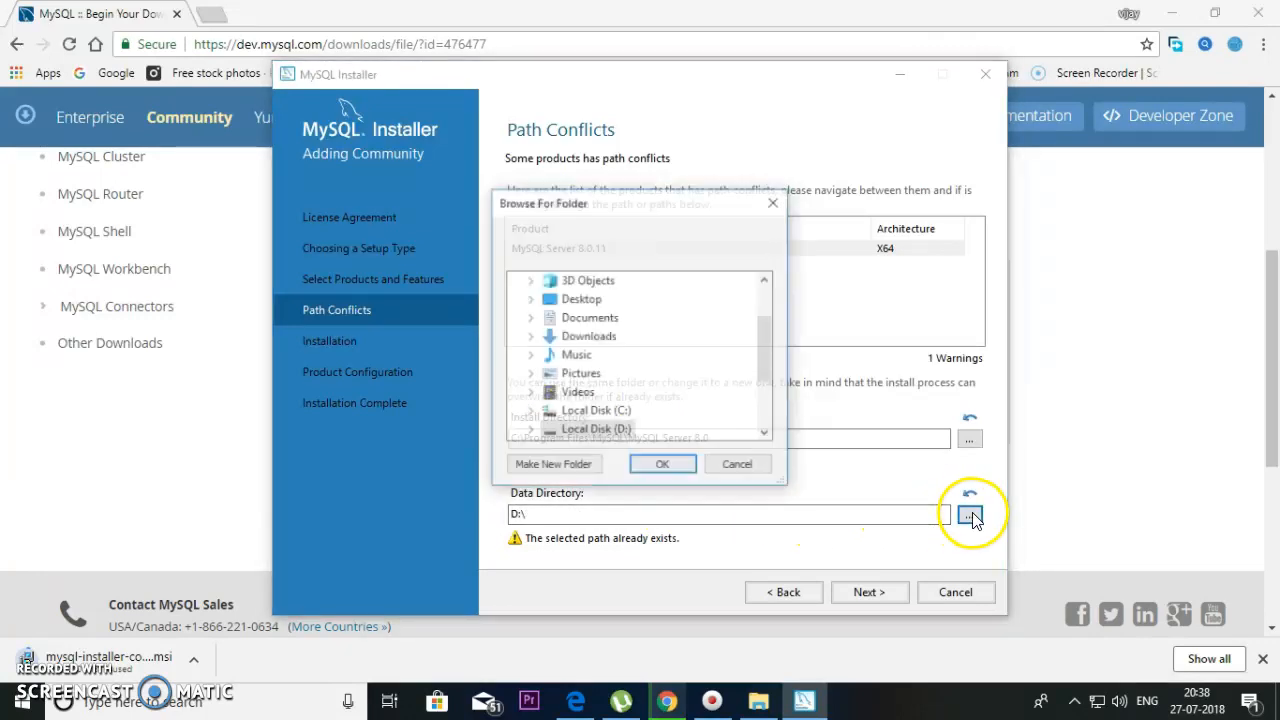
{"action": "double_click", "coordinate": [605, 410]}
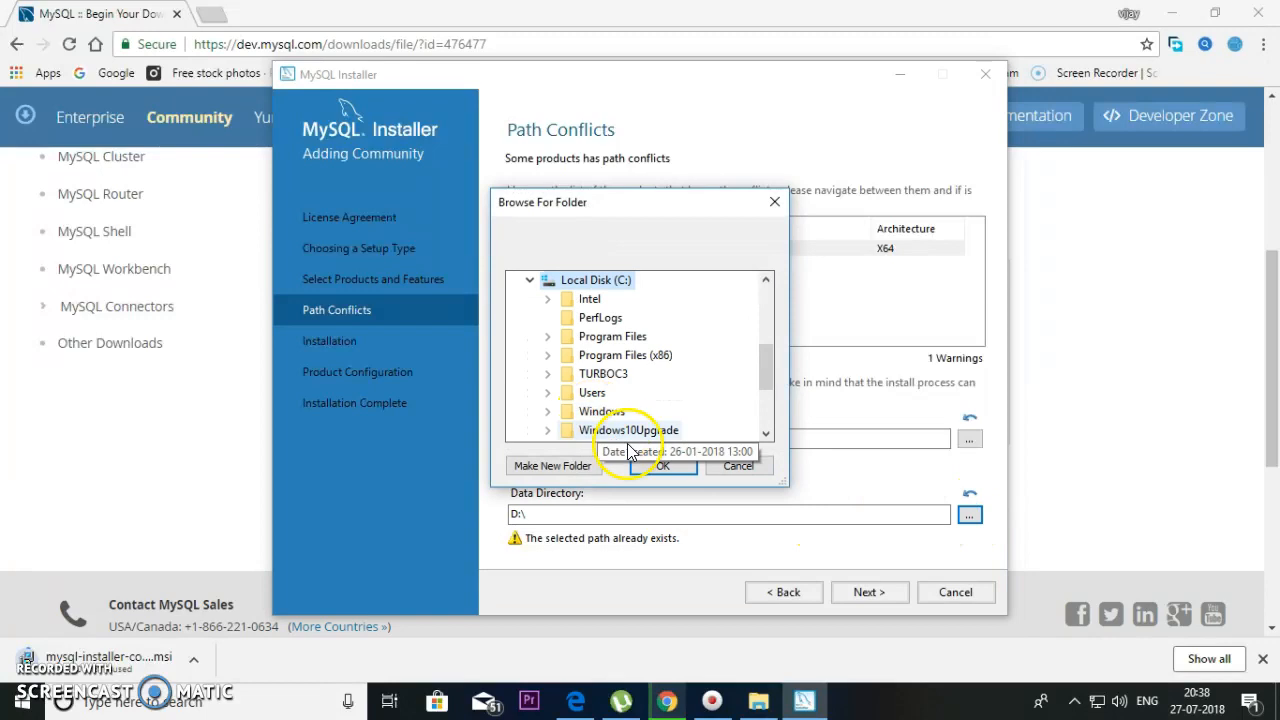
{"action": "double_click", "coordinate": [614, 340]}
{"action": "scroll", "coordinate": [628, 368], "scroll_direction": "down", "scroll_amount": 6}
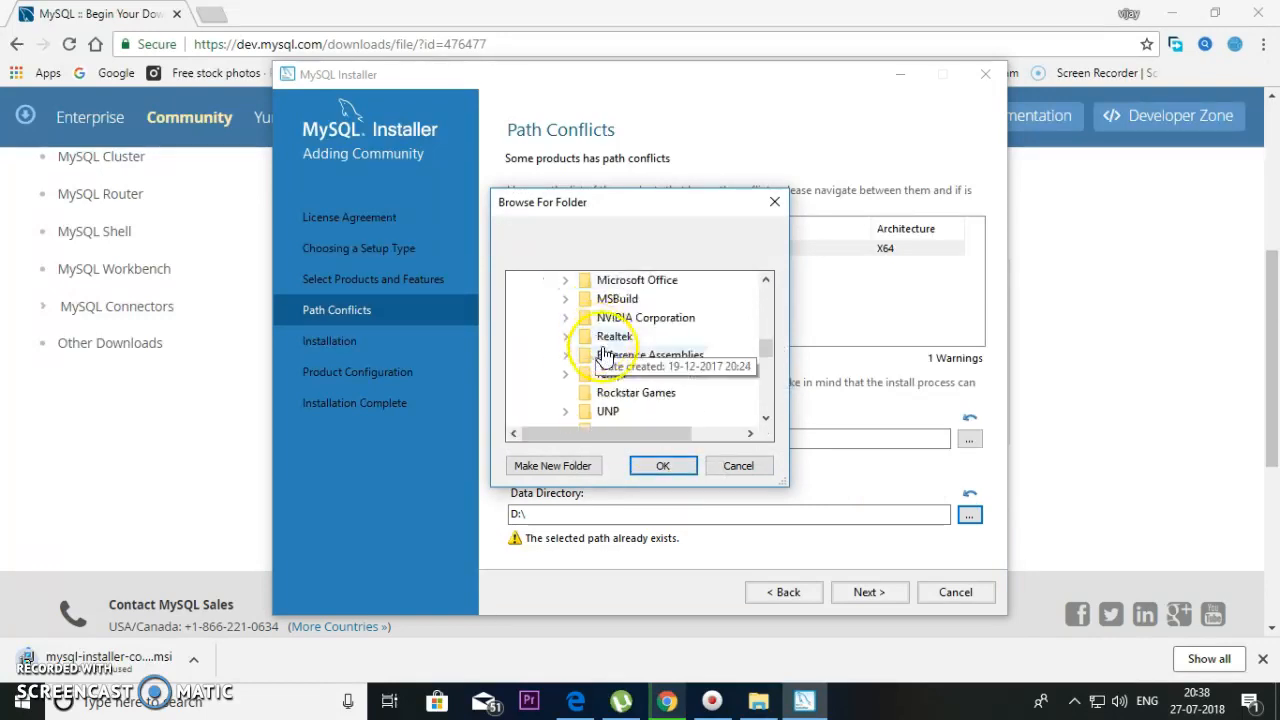
{"action": "scroll", "coordinate": [621, 390], "scroll_direction": "down", "scroll_amount": 4}
{"action": "scroll", "coordinate": [630, 392], "scroll_direction": "up", "scroll_amount": 5}
{"action": "scroll", "coordinate": [636, 385], "scroll_direction": "up", "scroll_amount": 2}
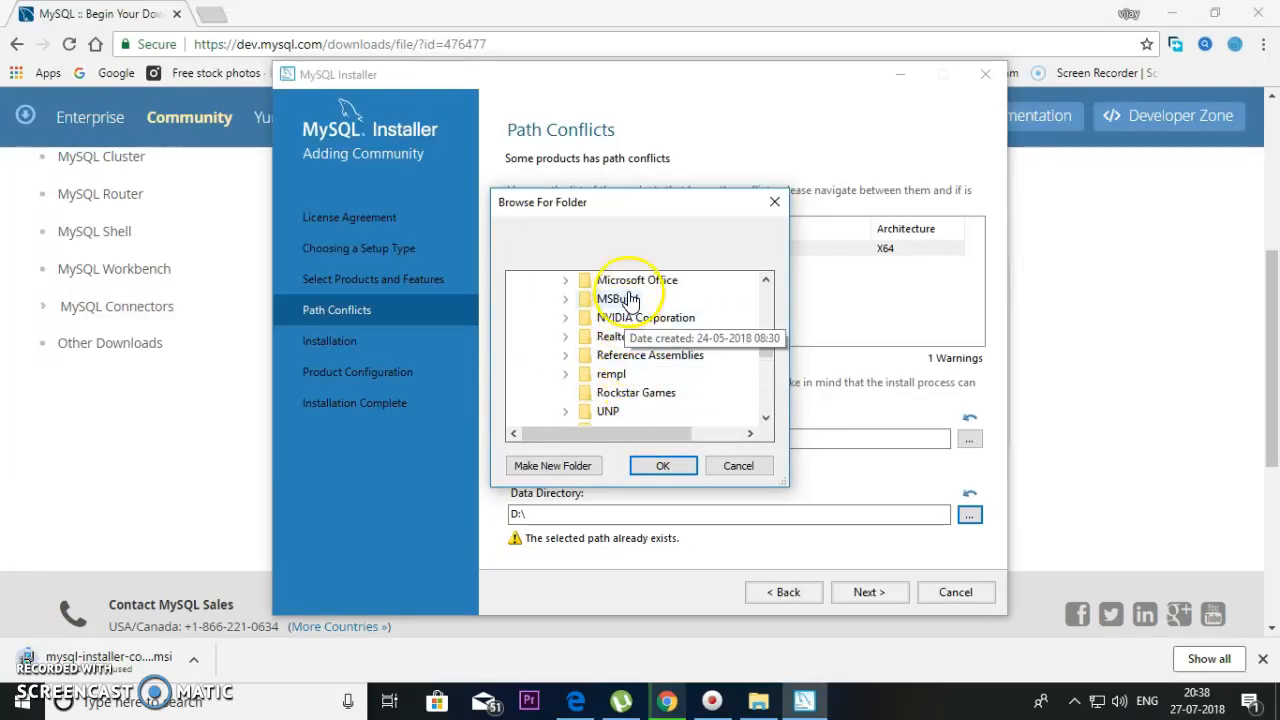
{"action": "scroll", "coordinate": [681, 358], "scroll_direction": "up", "scroll_amount": 2}
{"action": "scroll", "coordinate": [679, 358], "scroll_direction": "up", "scroll_amount": 2}
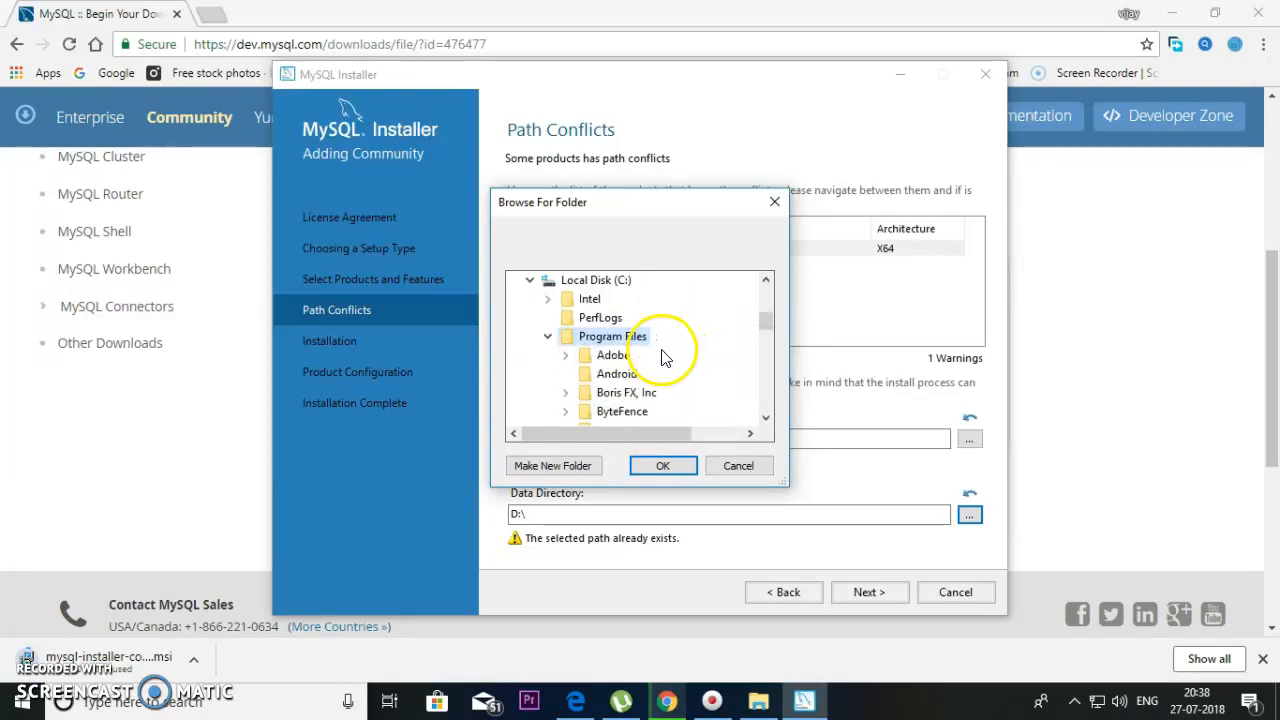
{"action": "scroll", "coordinate": [640, 370], "scroll_direction": "down", "scroll_amount": 10}
{"action": "scroll", "coordinate": [636, 375], "scroll_direction": "down", "scroll_amount": 3}
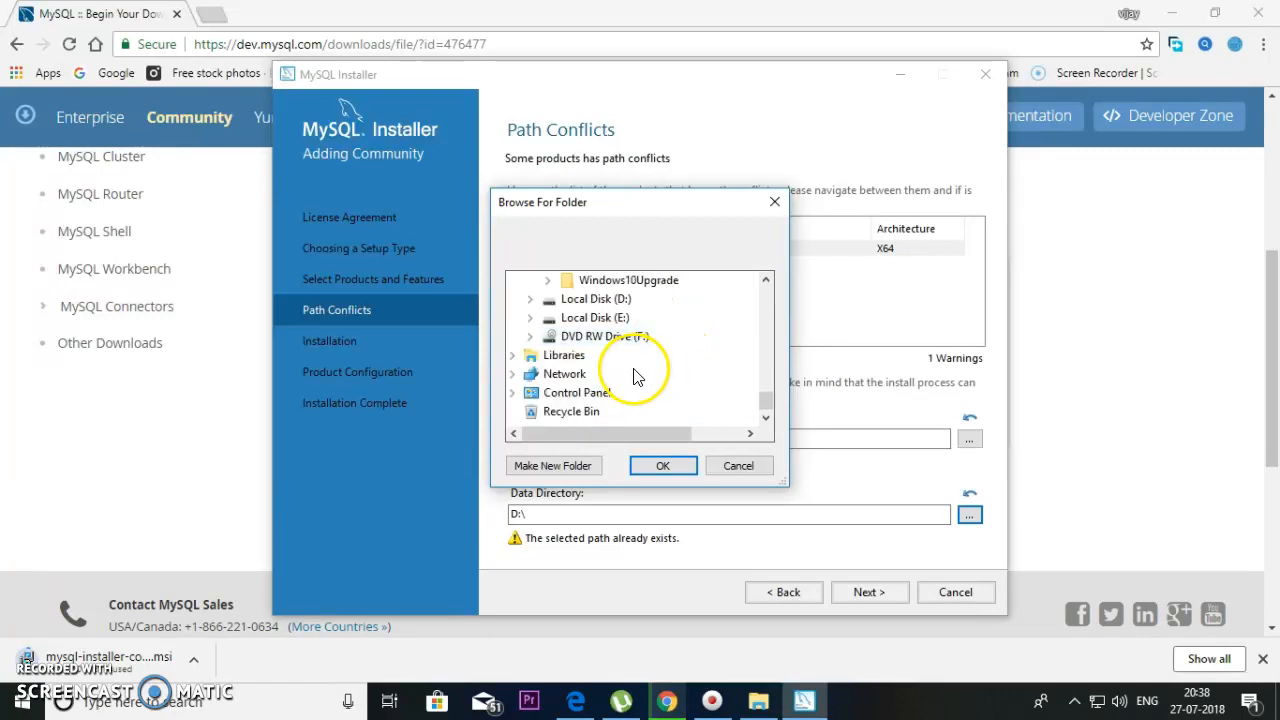
{"action": "left_click", "coordinate": [613, 318]}
{"action": "left_click", "coordinate": [664, 466]}
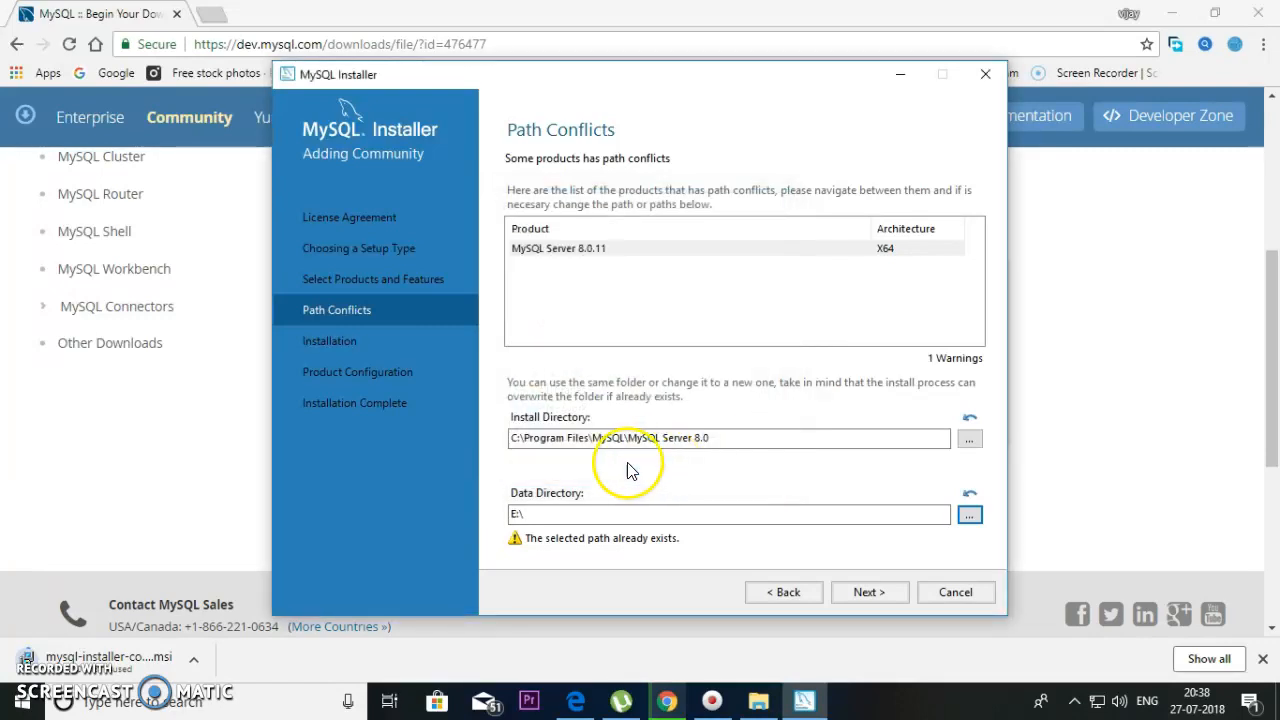
{"action": "left_click", "coordinate": [767, 230]}
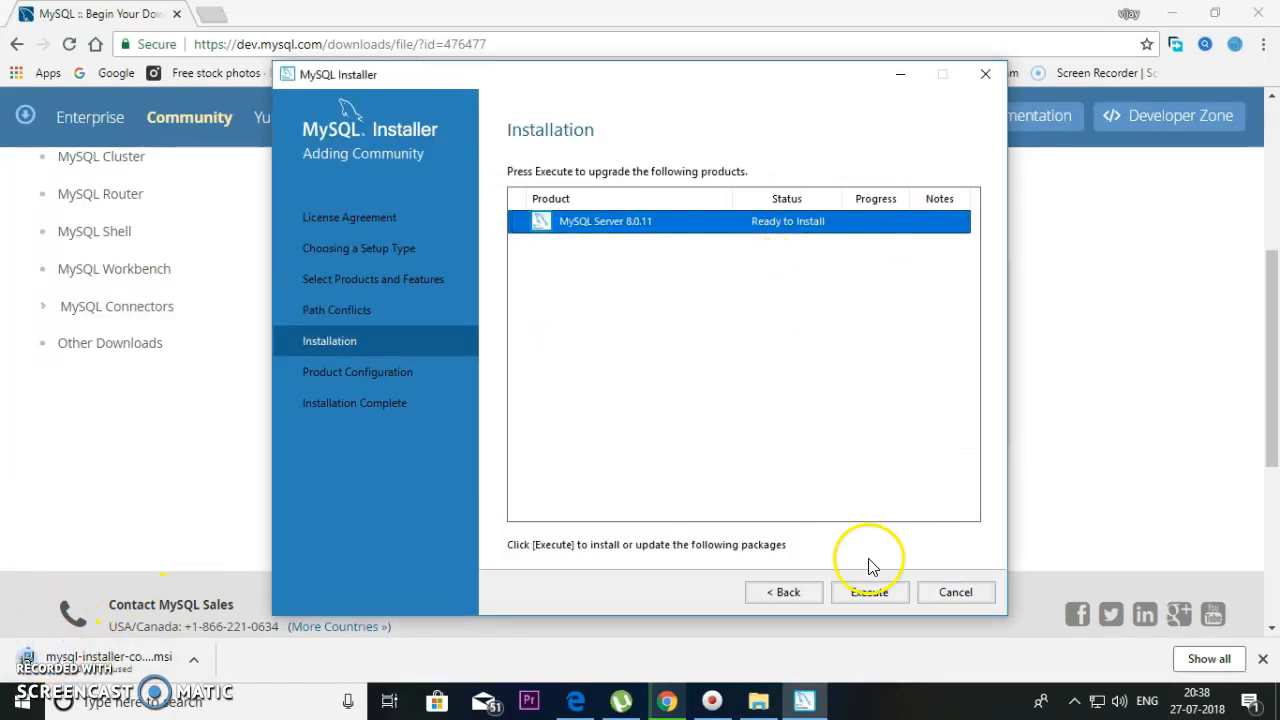
- Install MySQL Server 8.0.11 and move on once its status shows Complete
{"action": "left_click", "coordinate": [871, 592]}
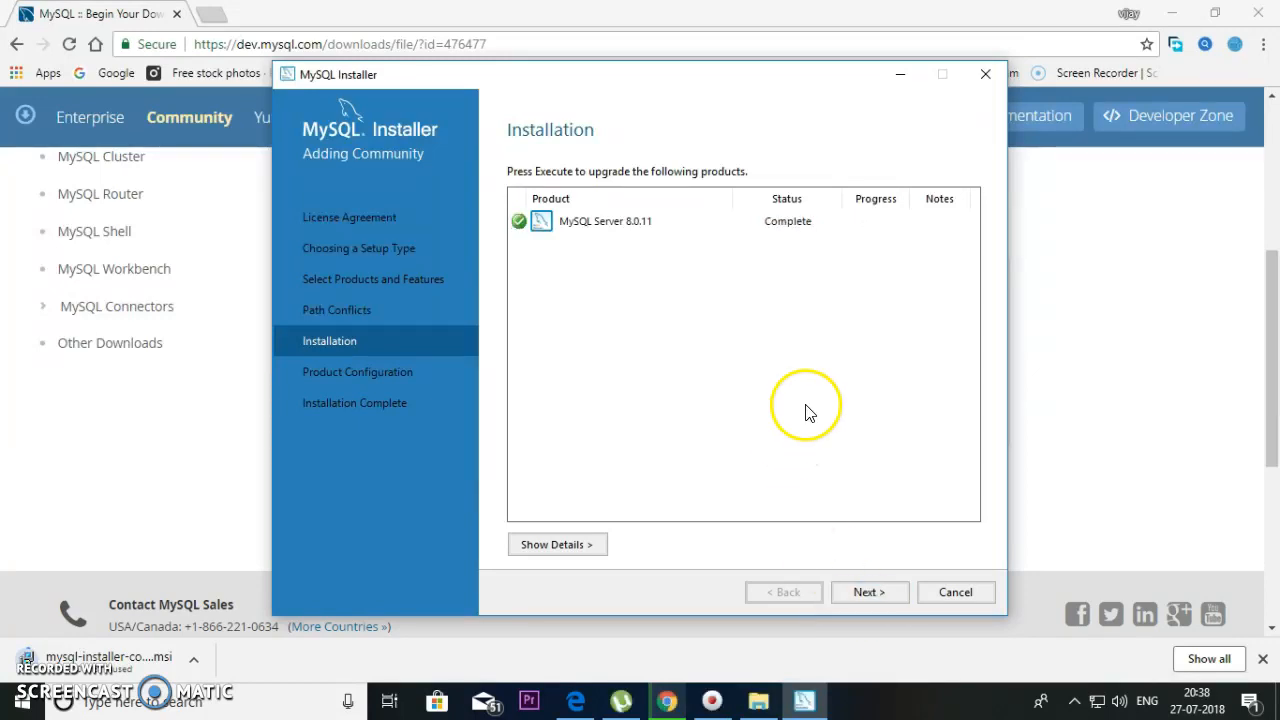
{"action": "left_click", "coordinate": [778, 225]}
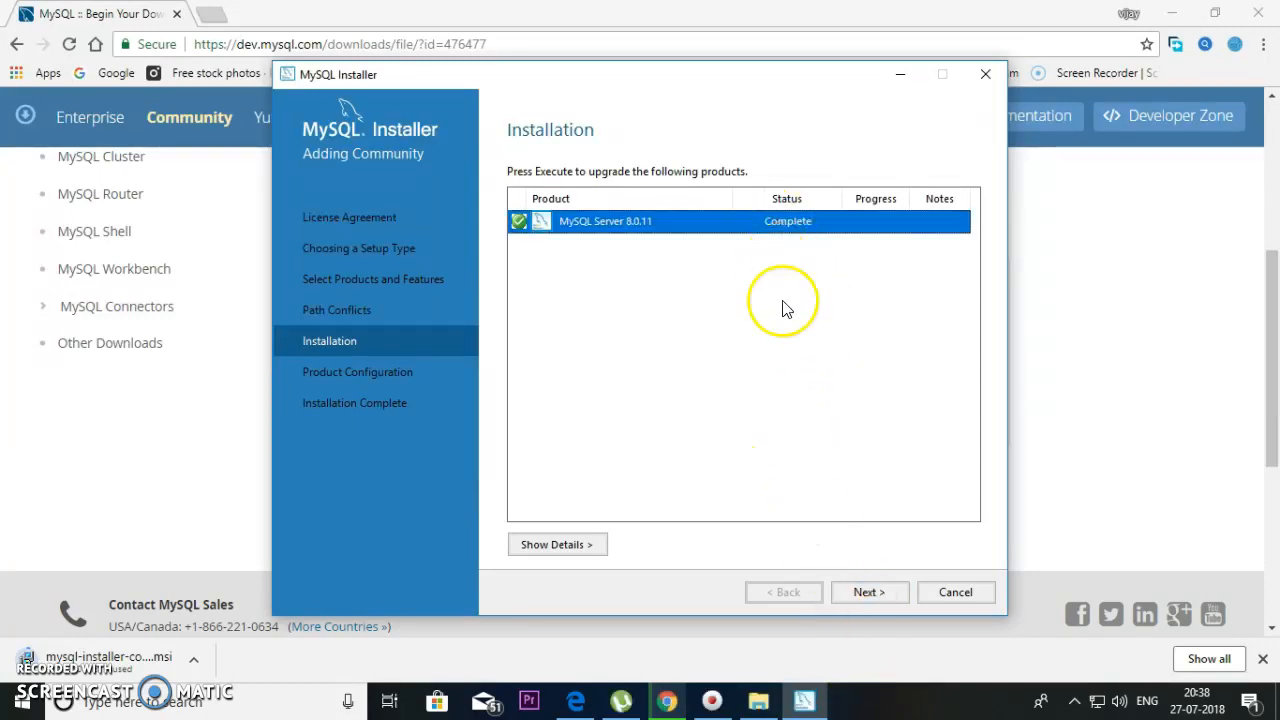
{"action": "left_click", "coordinate": [890, 593]}
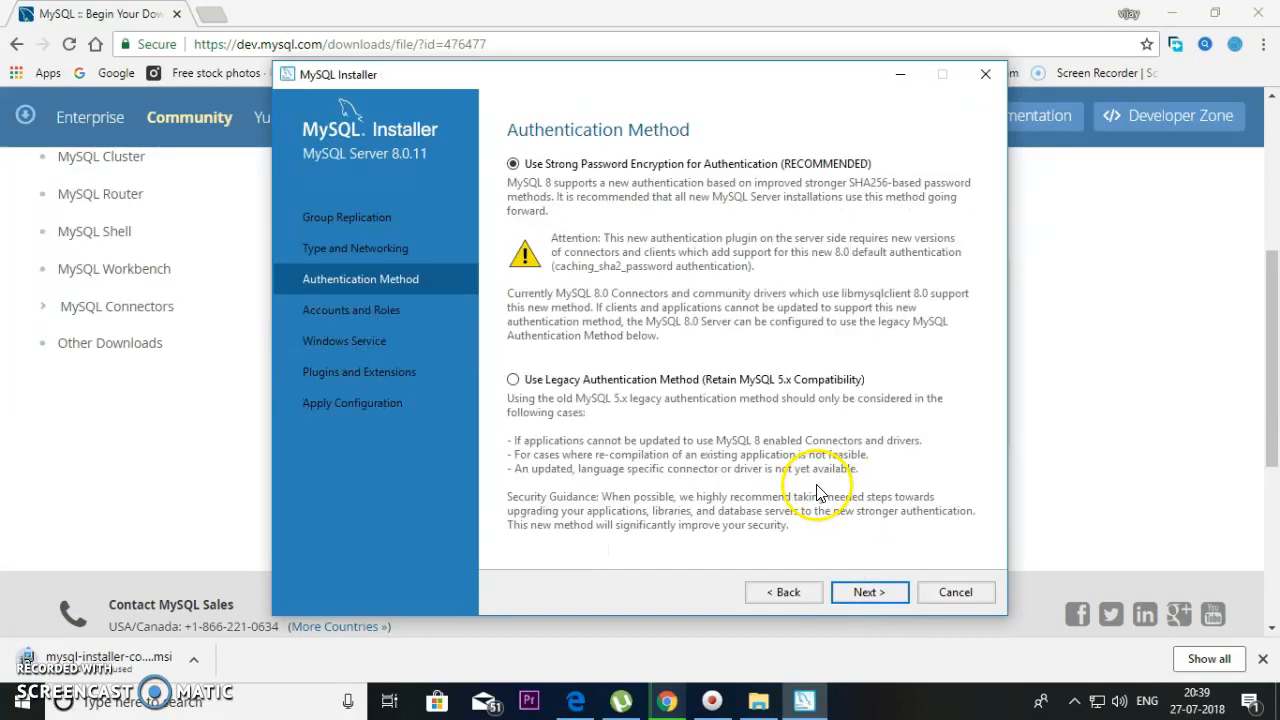
- Keep Development Computer as the config type and strong password authentication
{"action": "left_click", "coordinate": [787, 593]}
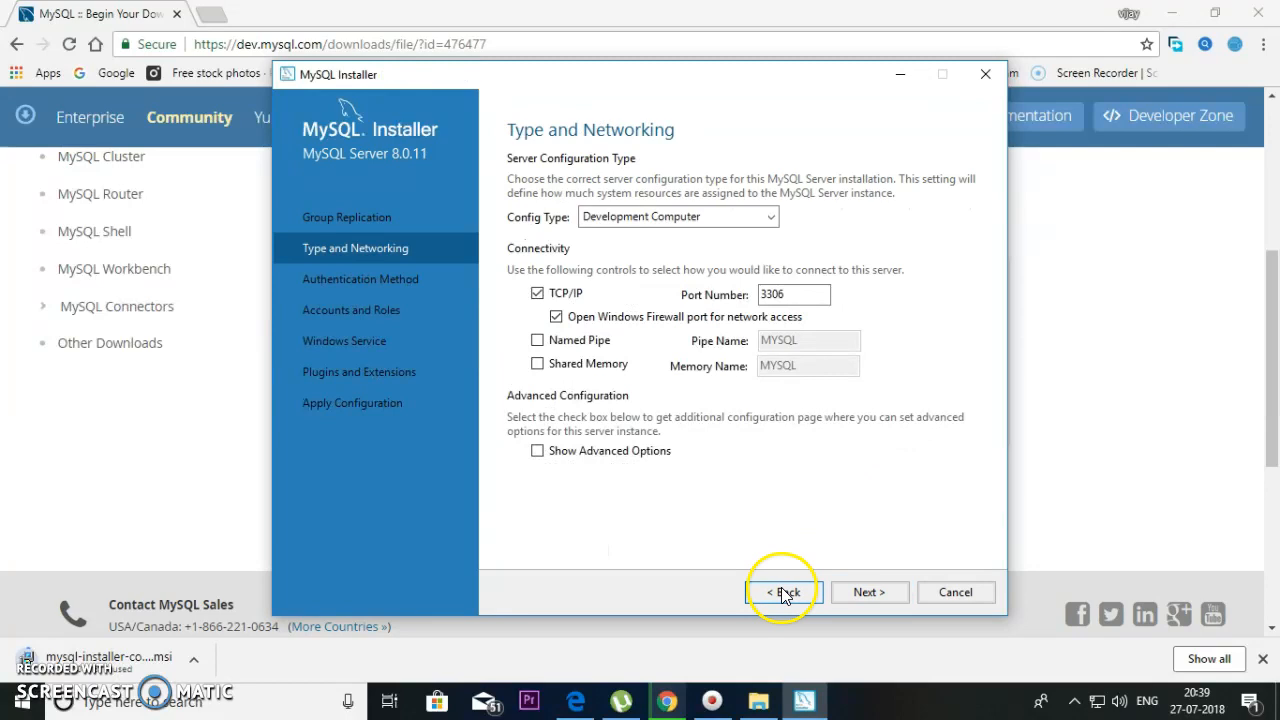
{"action": "left_click", "coordinate": [712, 222]}
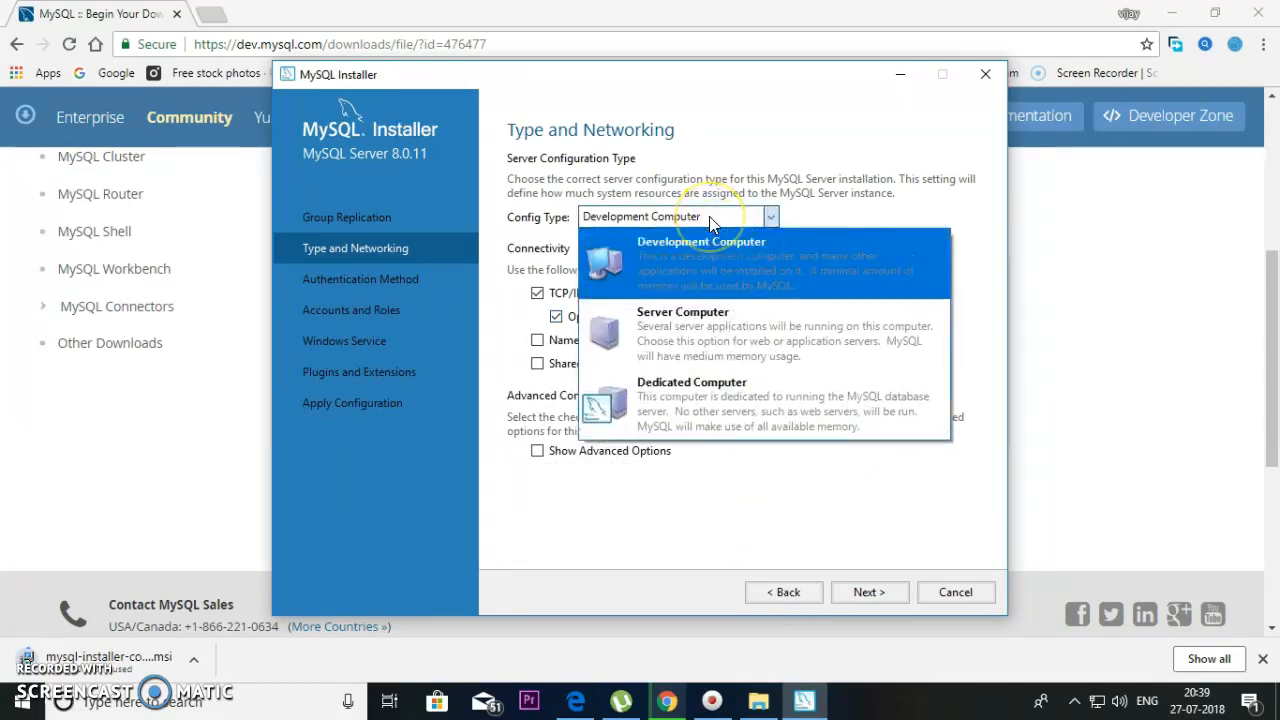
{"action": "left_click", "coordinate": [710, 233]}
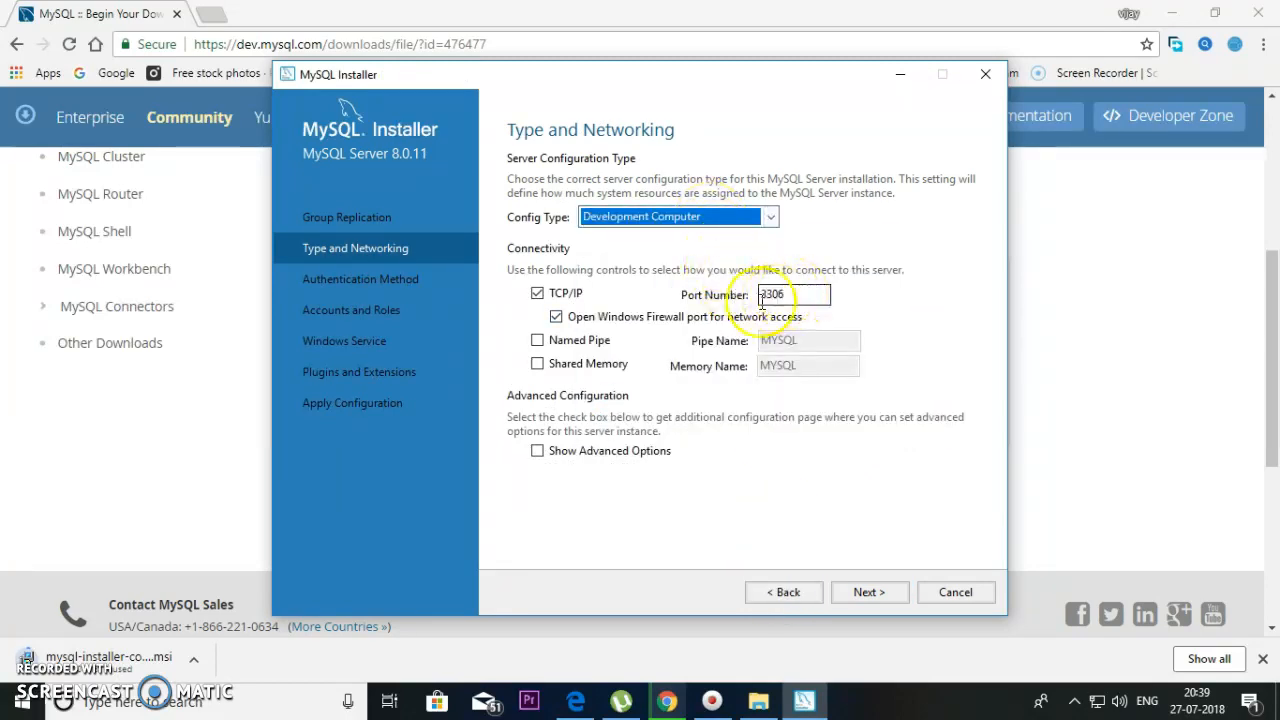
{"action": "left_click", "coordinate": [866, 591]}
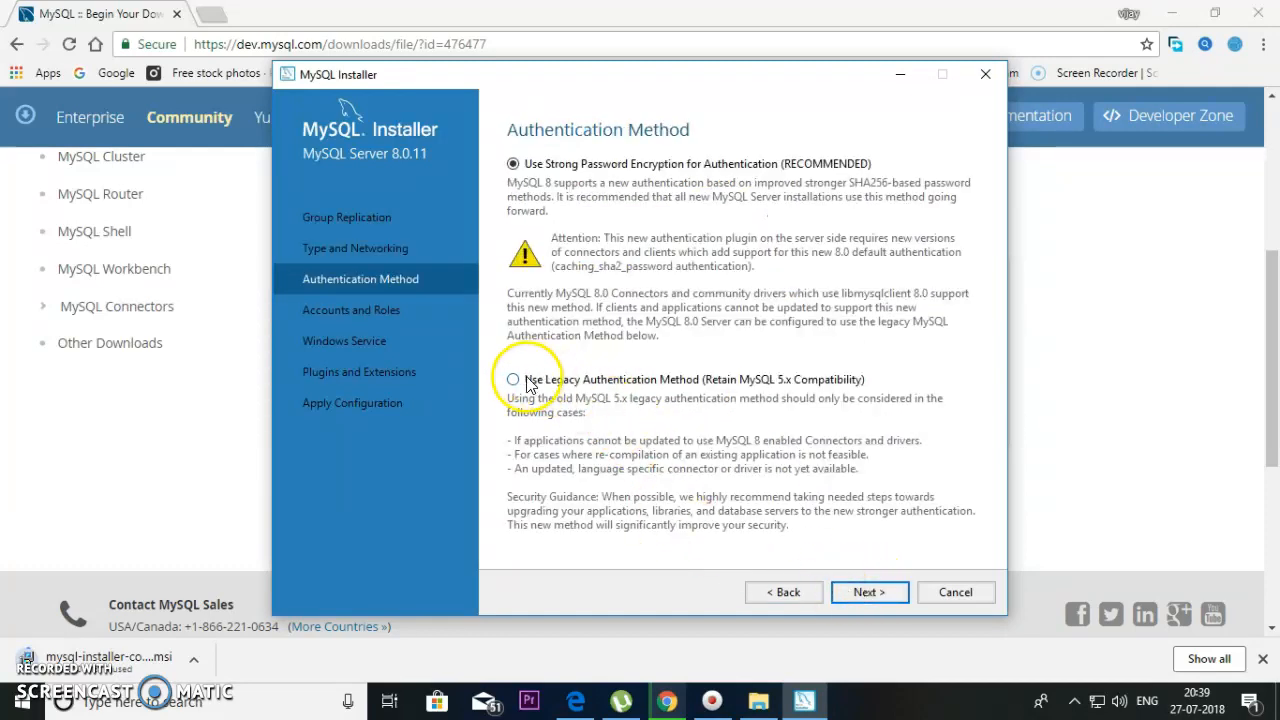
{"action": "left_click", "coordinate": [886, 598]}
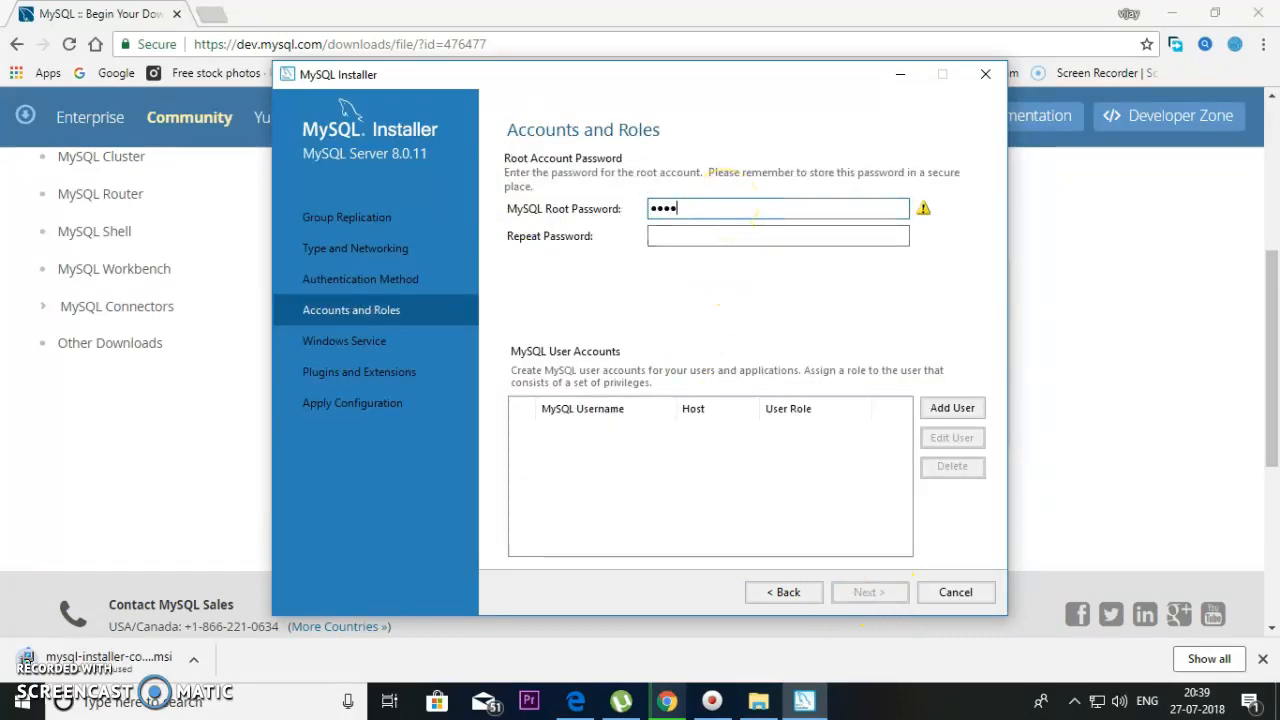
- Confirm the root password and add a new user with a username, allowed from All Hosts (%)
{"action": "type", "text": "oot"}
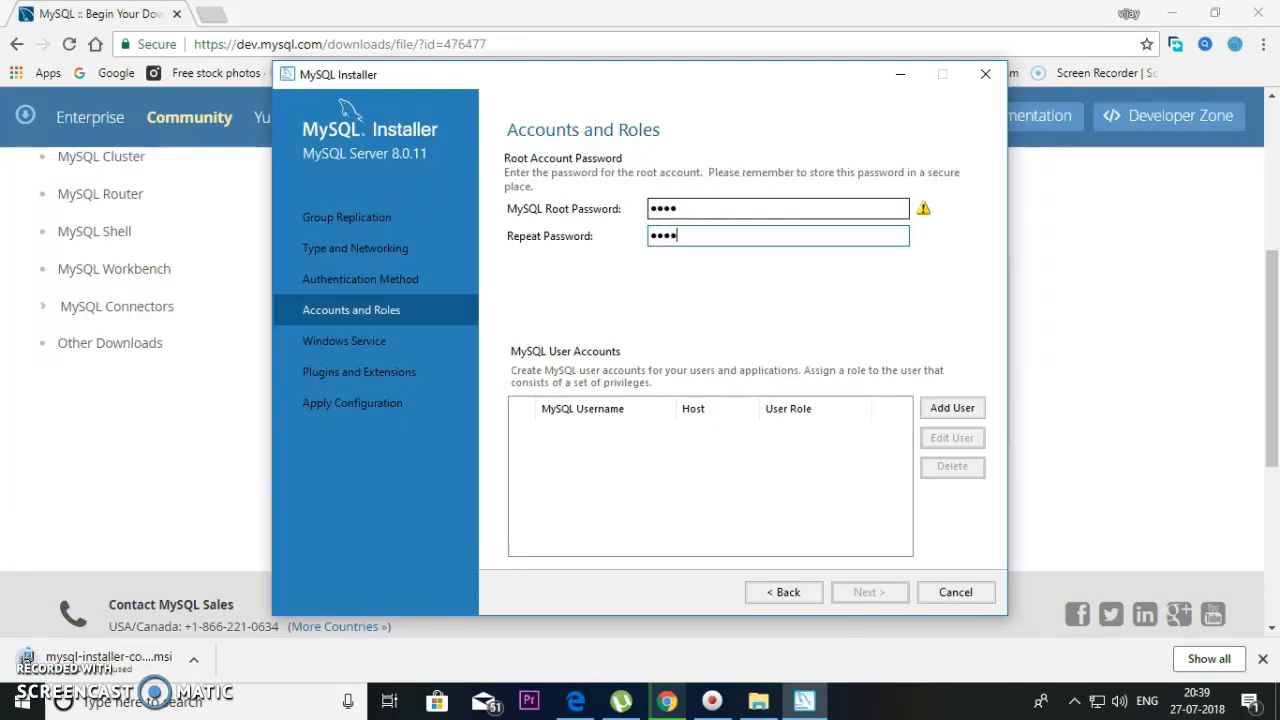
{"action": "left_click", "coordinate": [960, 408]}
{"action": "left_click", "coordinate": [632, 277]}
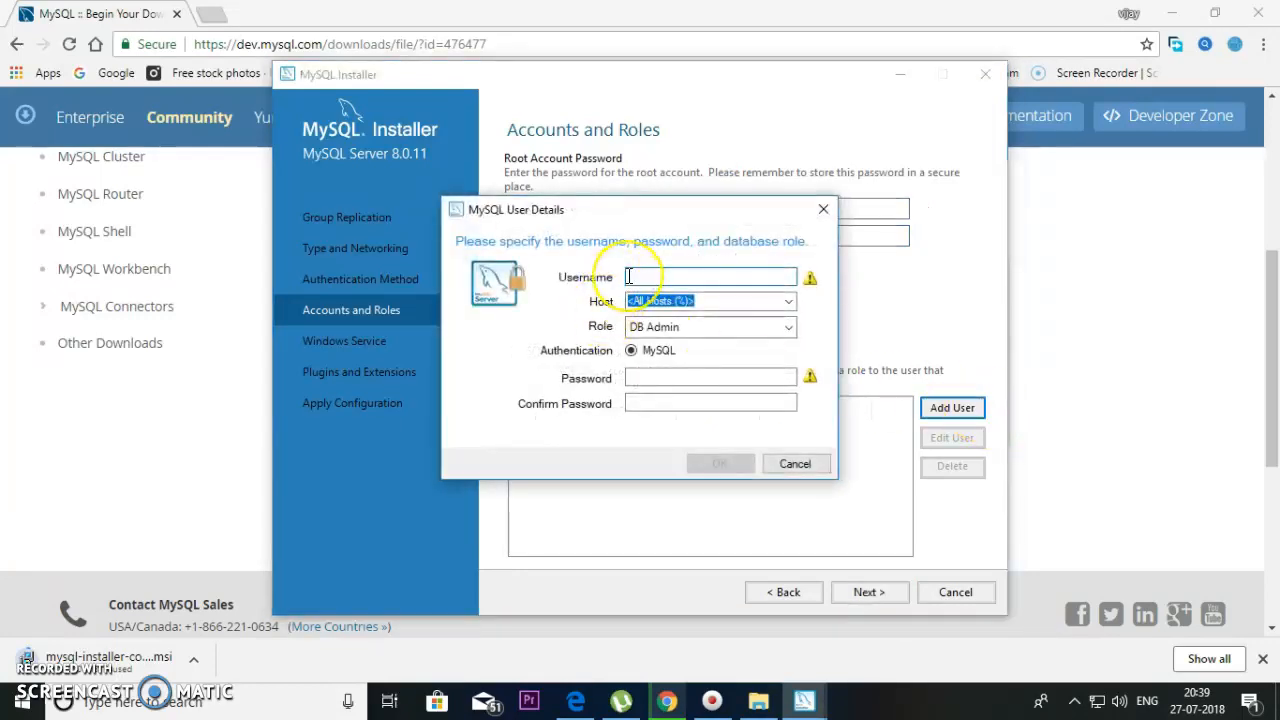
{"action": "type", "text": "vijay"}
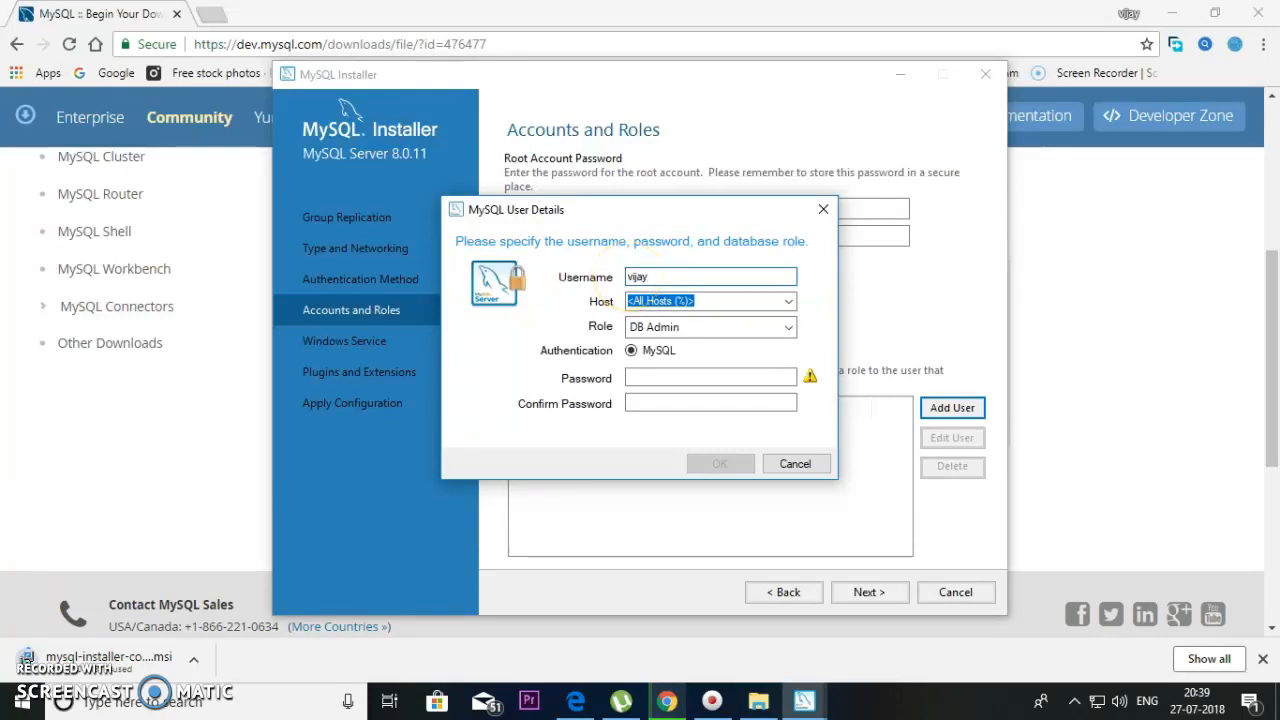
{"action": "left_click", "coordinate": [787, 302]}
{"action": "left_click", "coordinate": [770, 306]}
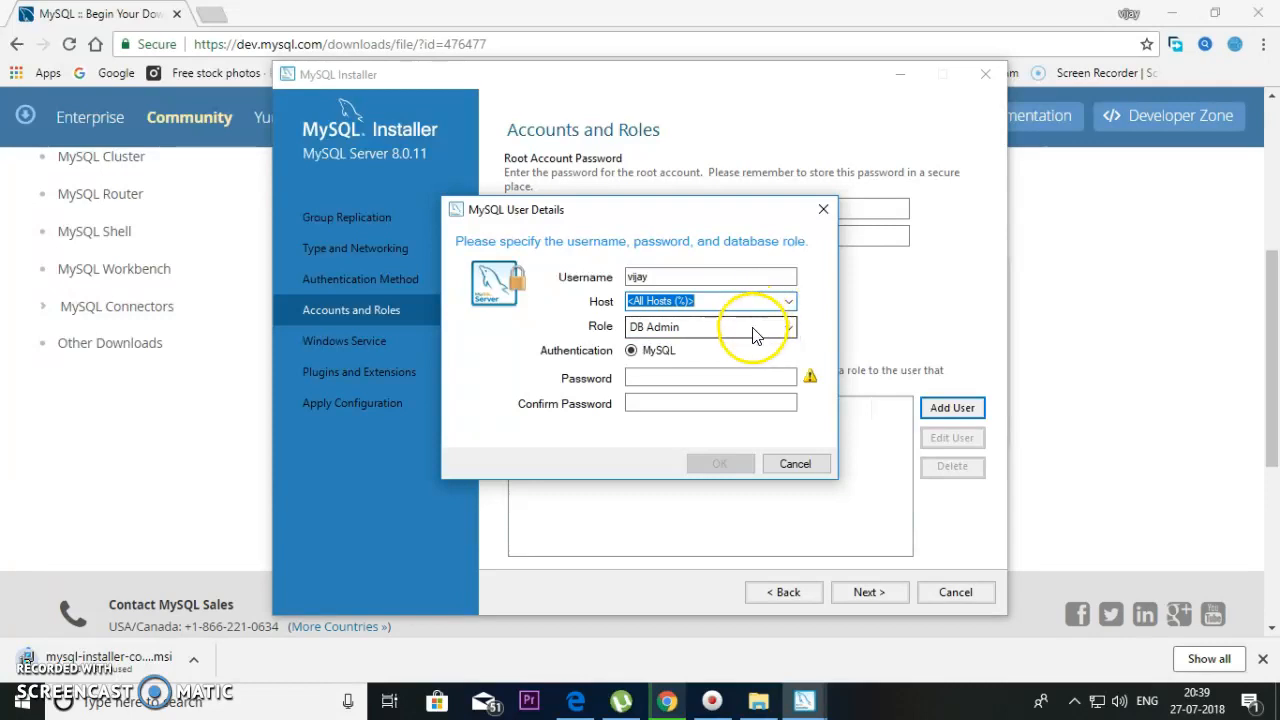
- Give the new DB Admin user a password, confirm it, and save the account
{"action": "left_click", "coordinate": [663, 376]}
{"action": "type", "text": "1234"}
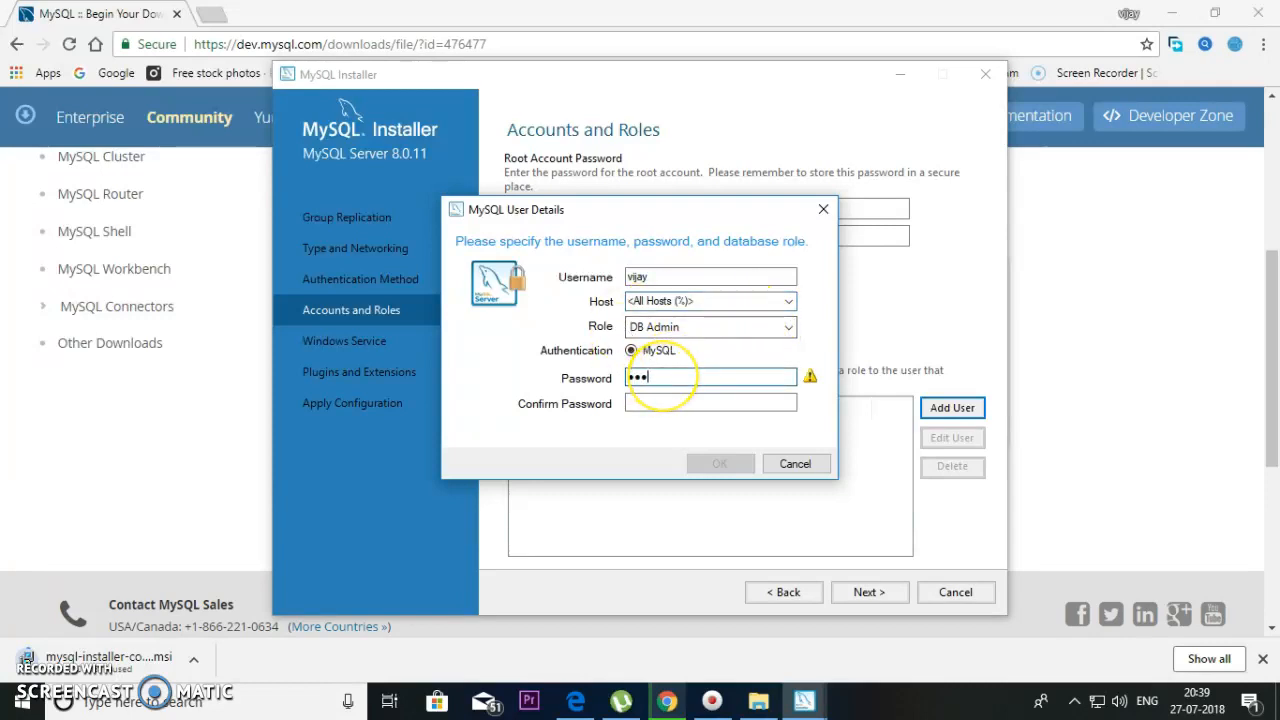
{"action": "key", "text": "Tab"}
{"action": "type", "text": "1234"}
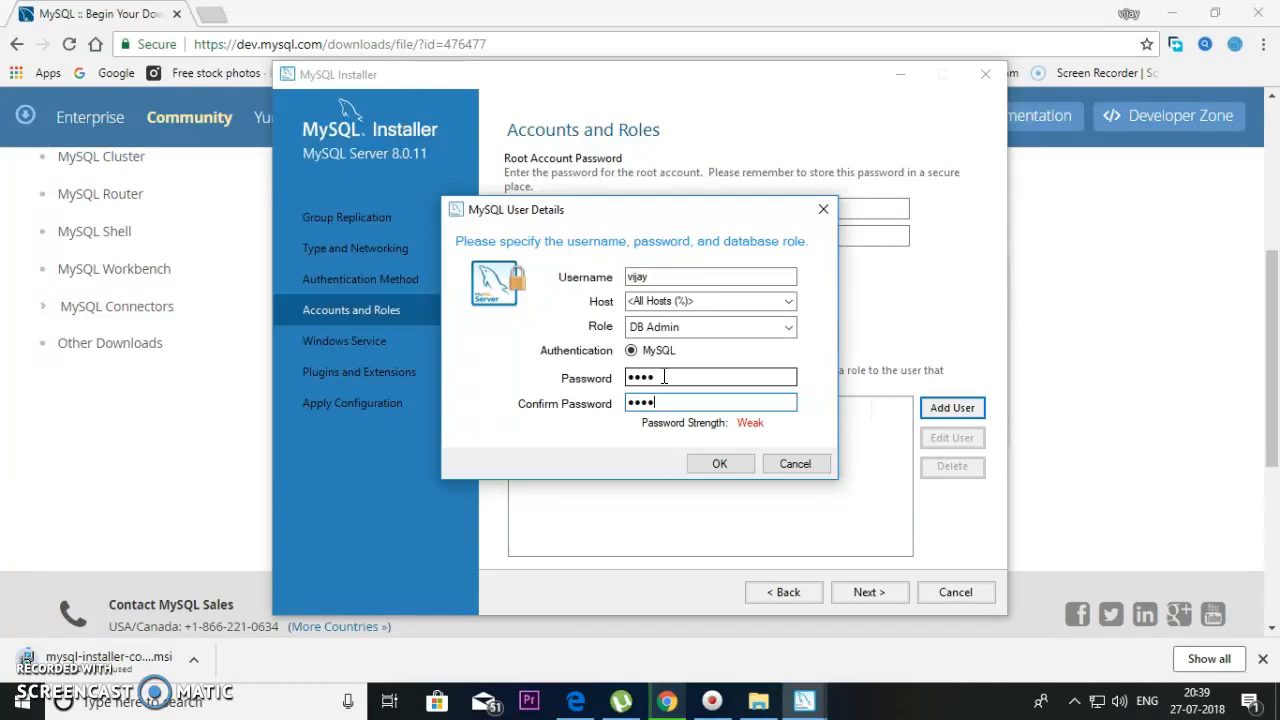
{"action": "left_click", "coordinate": [720, 463]}
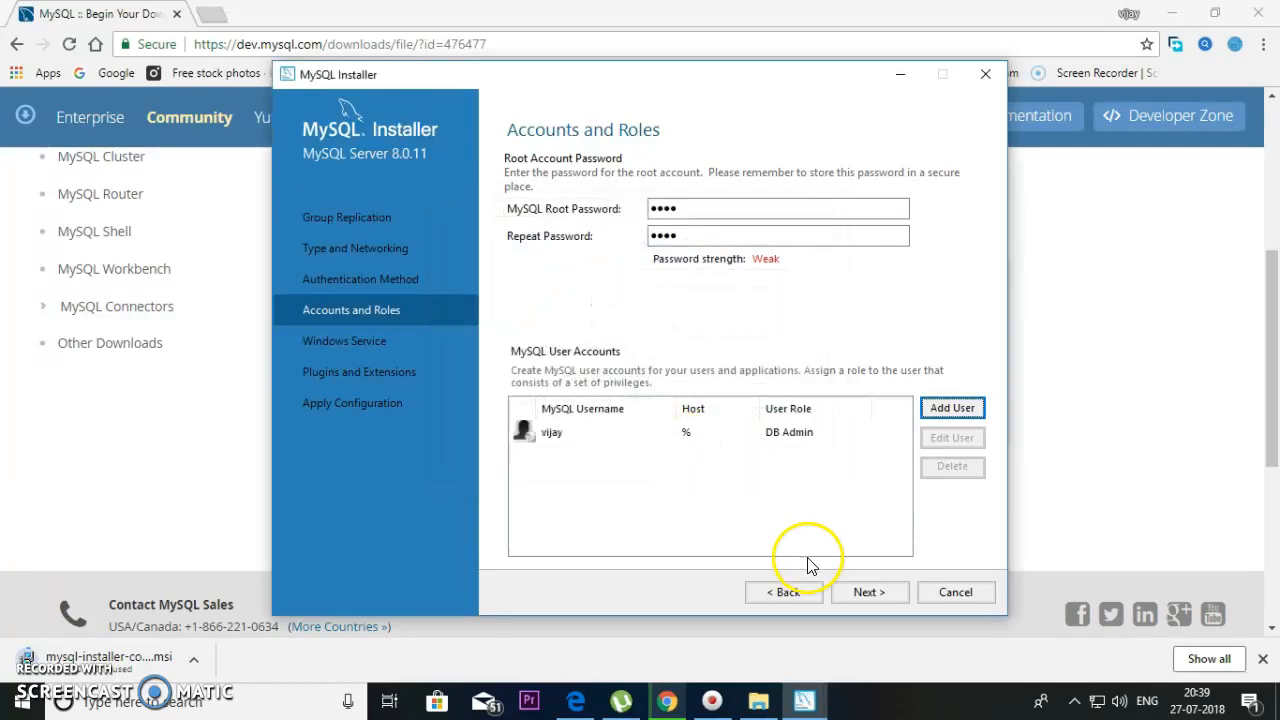
{"action": "left_click", "coordinate": [864, 592]}
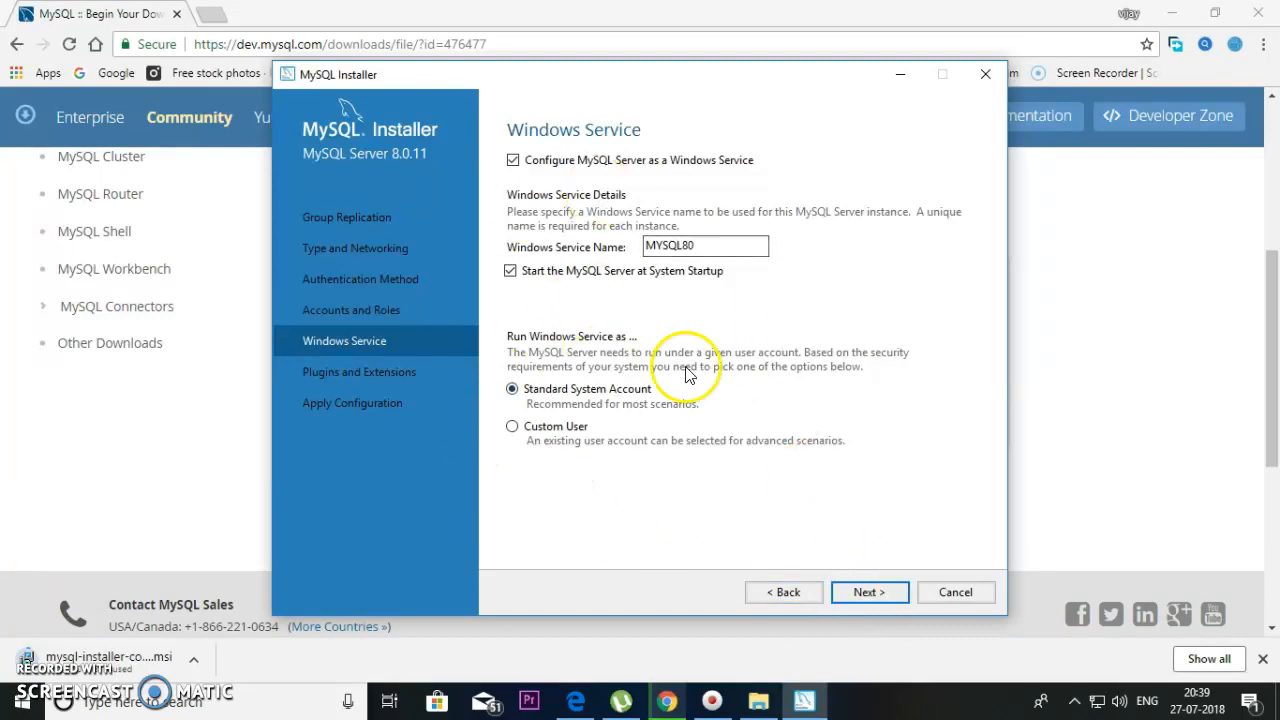
- Keep the MYSQL80 service and default plugins, execute the configuration, and finish the installer
{"action": "left_click", "coordinate": [900, 598]}
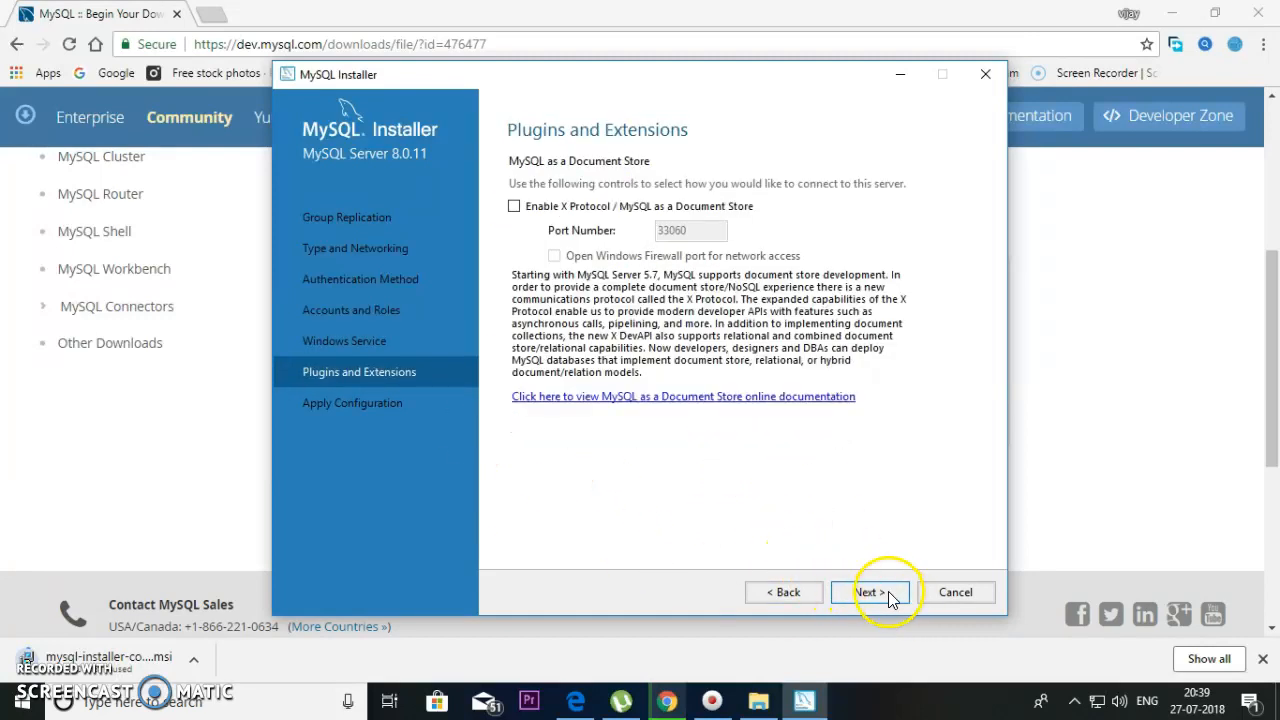
{"action": "left_click", "coordinate": [886, 592]}
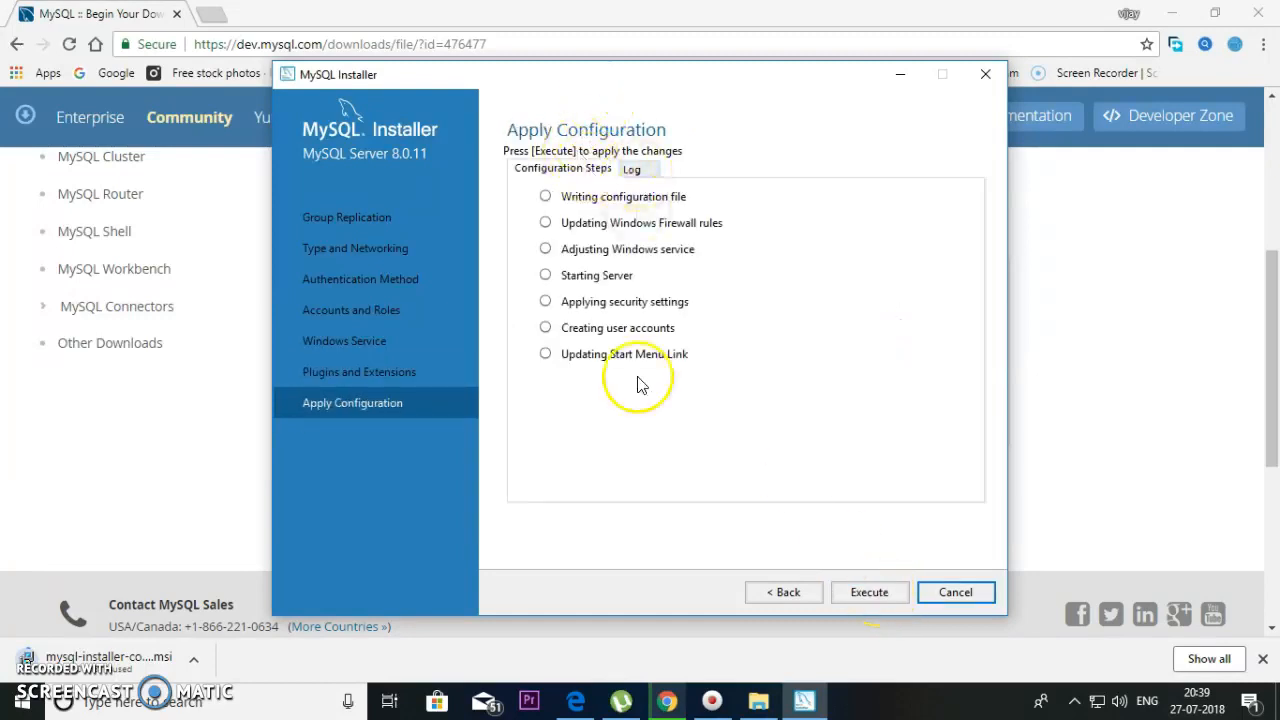
{"action": "left_click", "coordinate": [862, 591]}
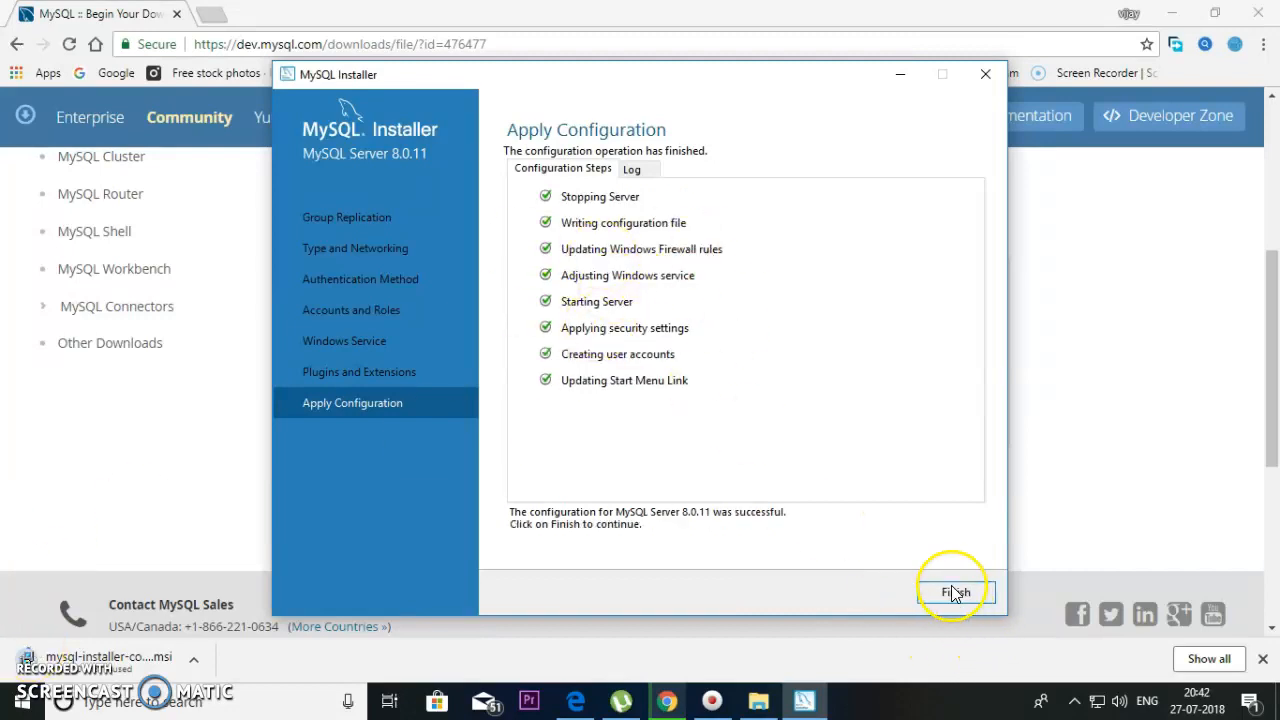
{"action": "left_click", "coordinate": [955, 592]}
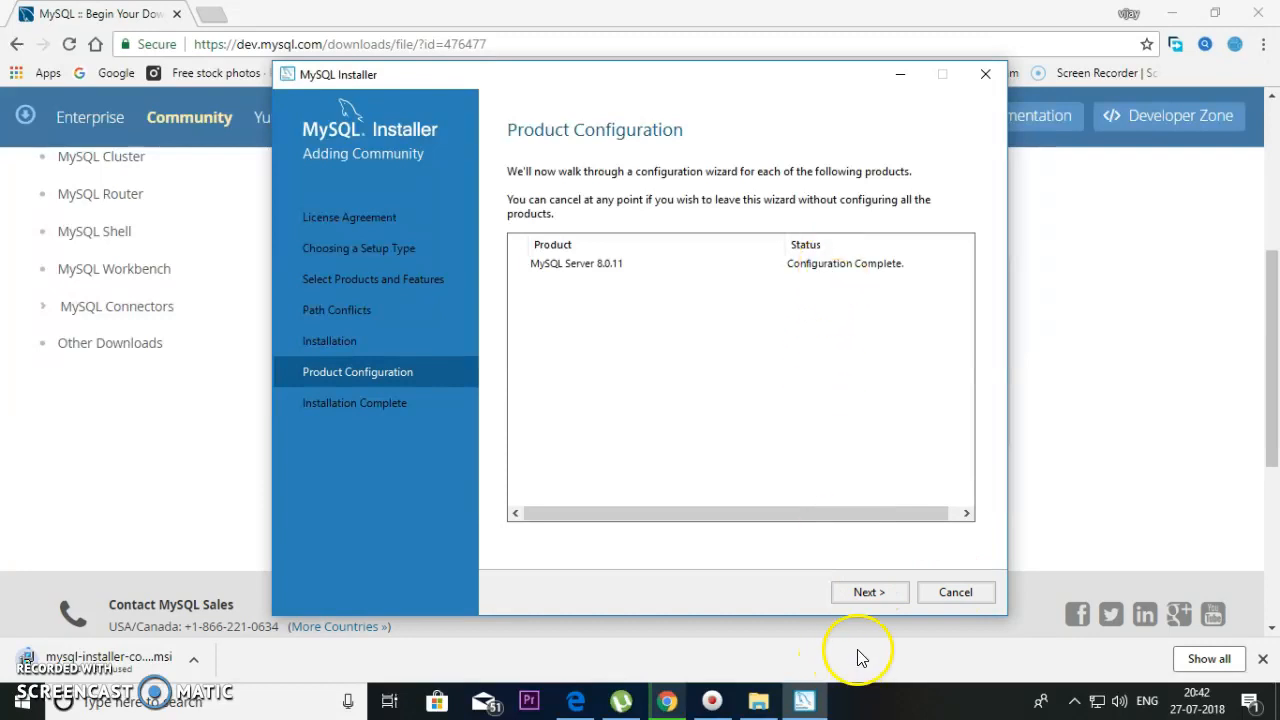
{"action": "left_click", "coordinate": [869, 592]}
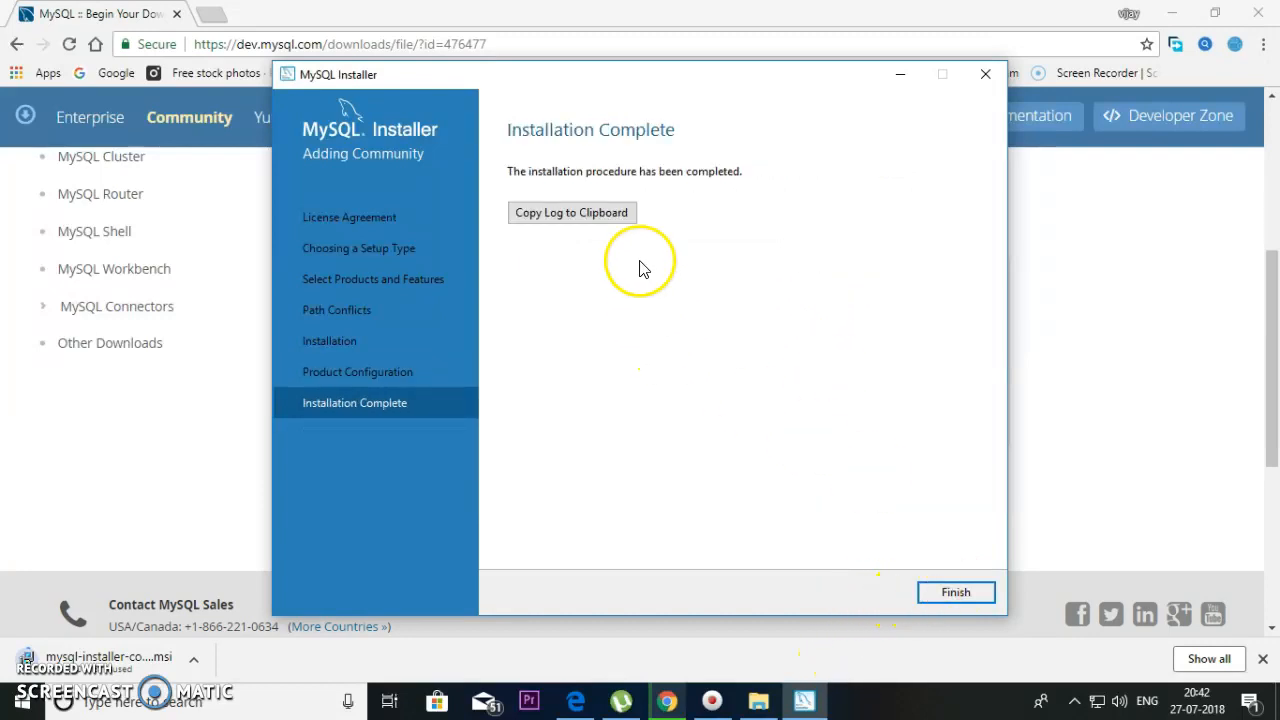
{"action": "left_click", "coordinate": [955, 592]}
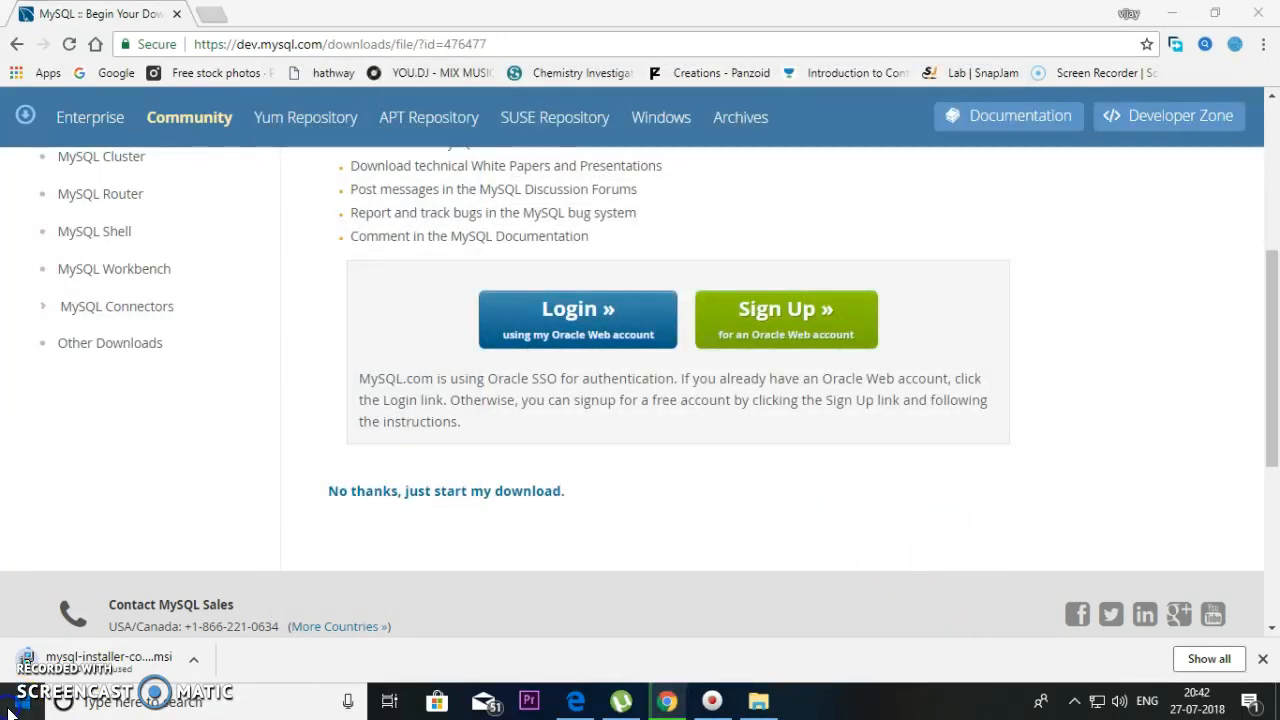
- Launch the MySQL 8.0 Command Line Client from Start and log in with the root password
{"action": "left_click", "coordinate": [20, 704]}
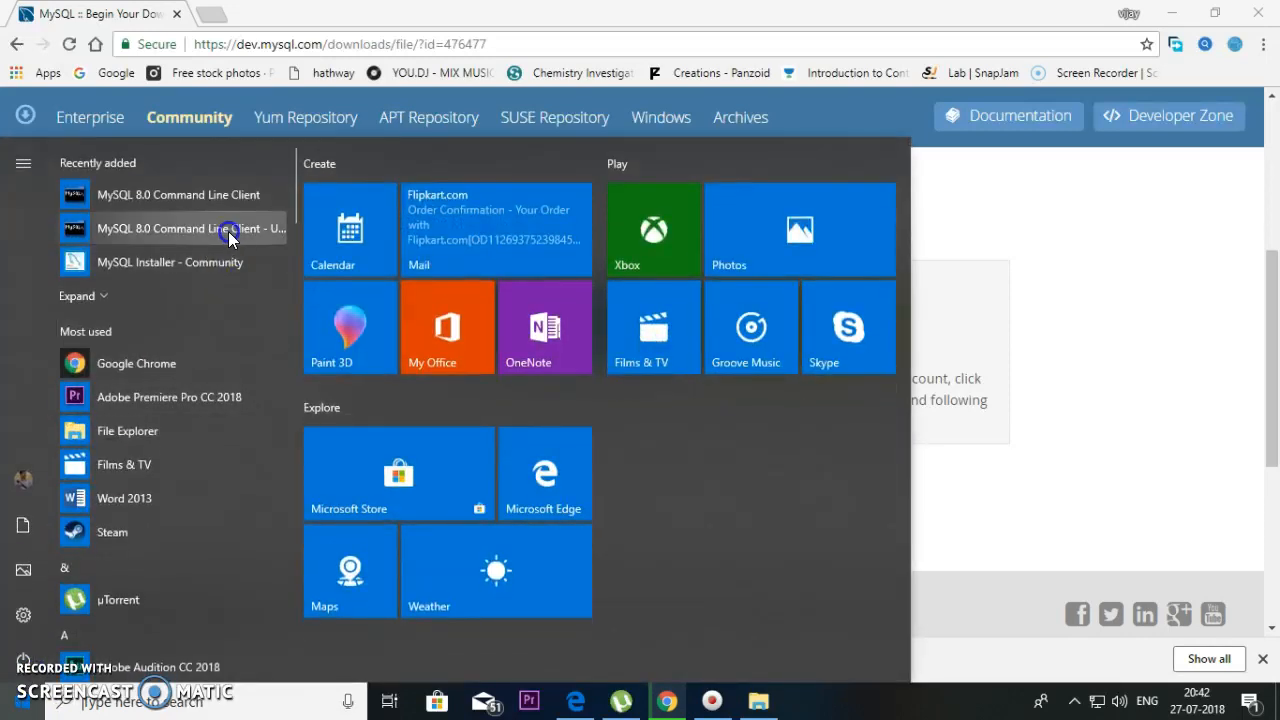
{"action": "left_click", "coordinate": [233, 192]}
{"action": "type", "text": "***"}
{"action": "key", "text": "Return"}
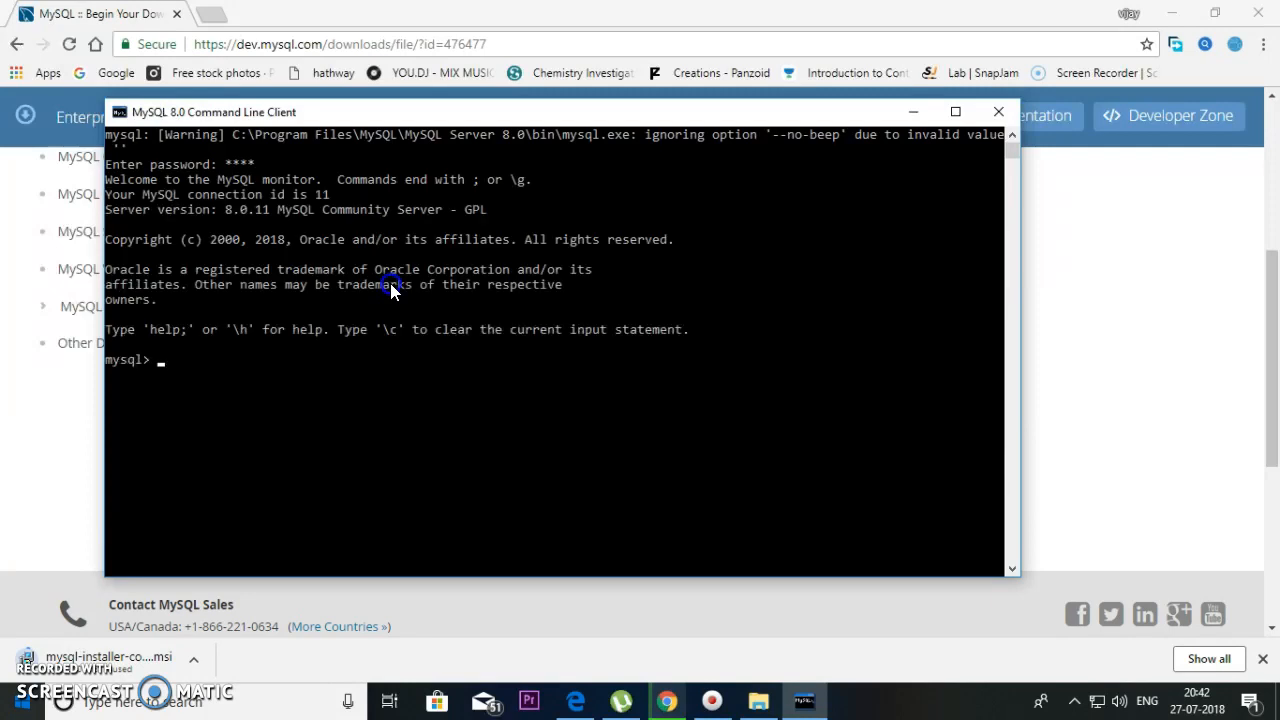
- Type the note 'here we are done' at the mysql> prompt, then erase the stray characters
{"action": "type", "text": "here we are done111"}
{"action": "key", "text": "BackSpace"}
{"action": "key", "text": "BackSpace"}
{"action": "key", "text": "BackSpace"}
{"action": "key", "text": "BackSpace"}
{"action": "type", "text": "e!!!!"}
{"action": "key", "text": "BackSpace"}
{"action": "key", "text": "BackSpace"}
{"action": "key", "text": "BackSpace"}
{"action": "key", "text": "BackSpace"}
{"action": "key", "text": "BackSpace"}
{"action": "key", "text": "BackSpace"}
{"action": "key", "text": "BackSpace"}
{"action": "key", "text": "BackSpace"}
{"action": "key", "text": "BackSpace"}
{"action": "key", "text": "BackSpace"}
{"action": "key", "text": "BackSpace"}
{"action": "key", "text": "BackSpace"}
{"action": "key", "text": "BackSpace"}
{"action": "key", "text": "BackSpace"}
{"action": "key", "text": "BackSpace"}
{"action": "key", "text": "BackSpace"}
{"action": "key", "text": "BackSpace"}
{"action": "key", "text": "BackSpace"}
{"action": "key", "text": "BackSpace"}
{"action": "key", "text": "BackSpace"}
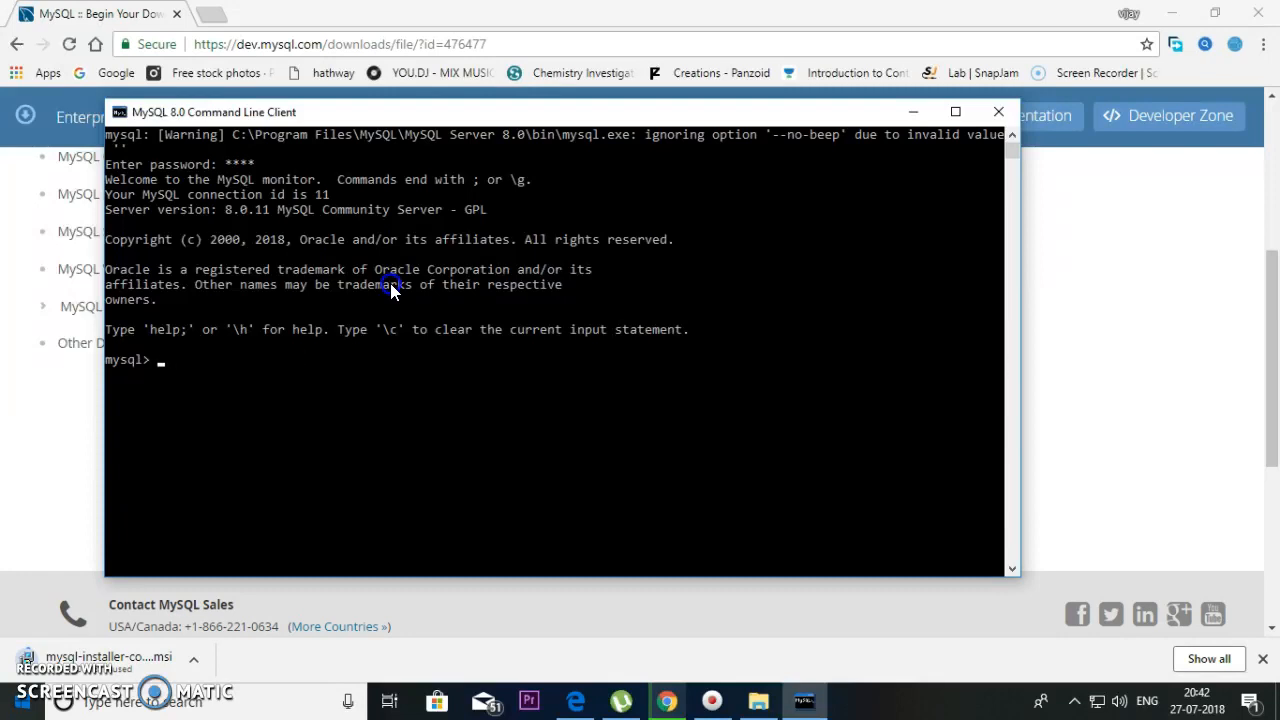